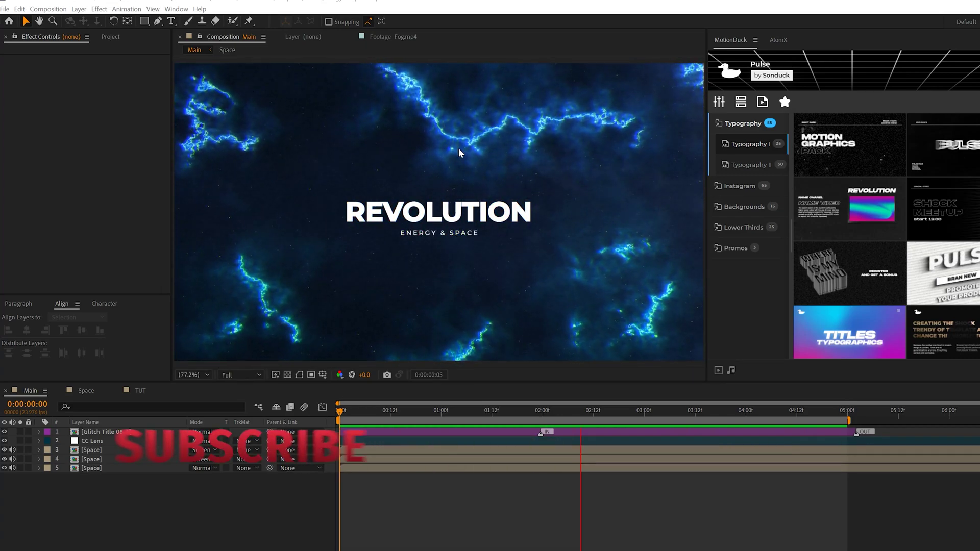
- Switch to the TUT composition and inspect the BG layer's fill colour without changing it
left_click(140, 389)
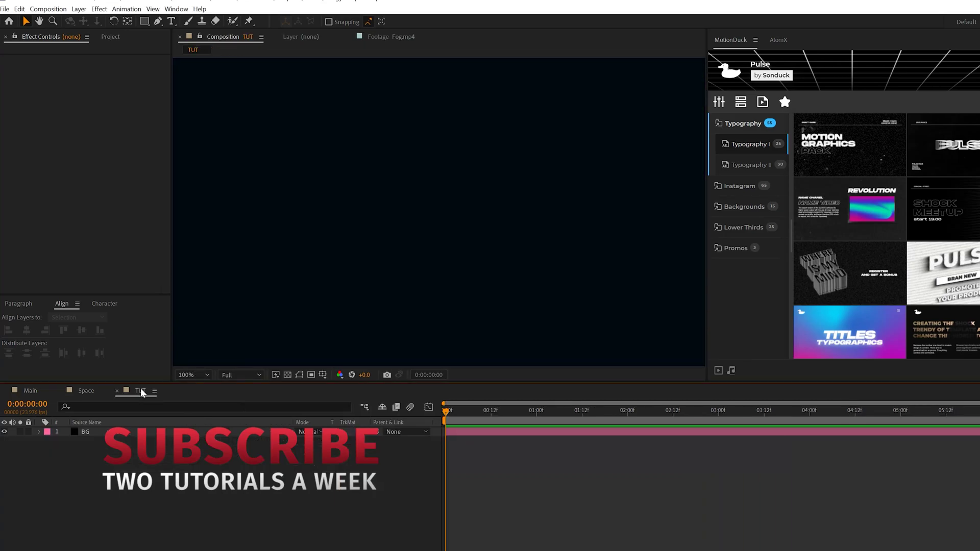
left_click(105, 430)
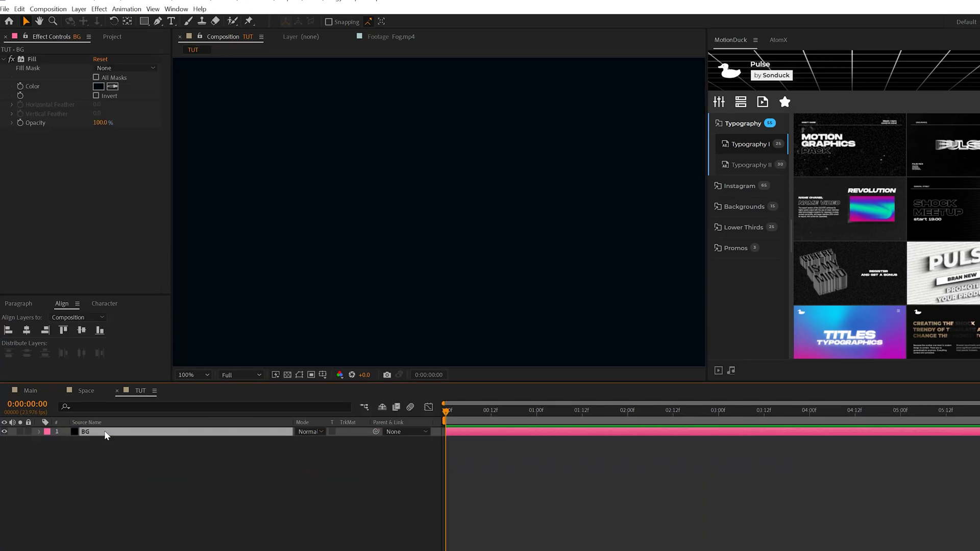
left_click(98, 86)
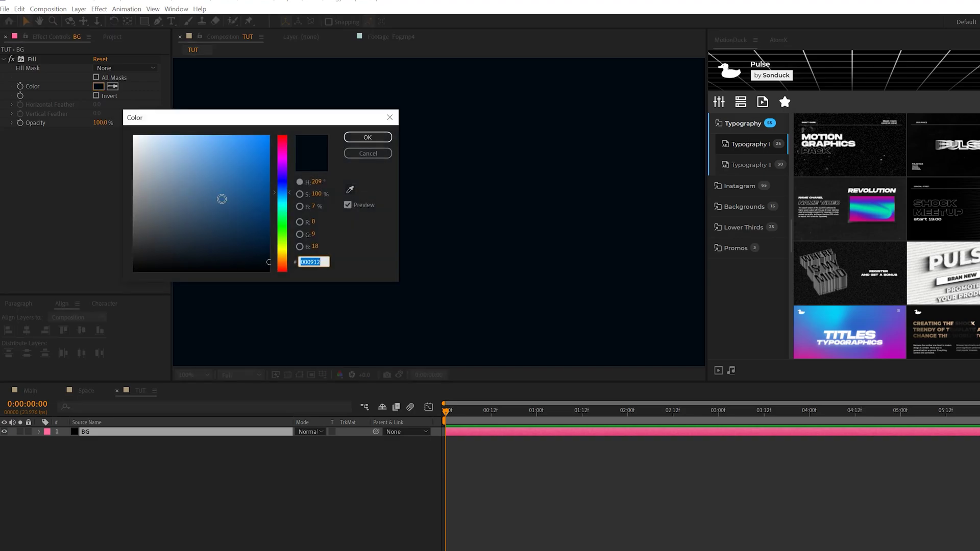
left_click(355, 155)
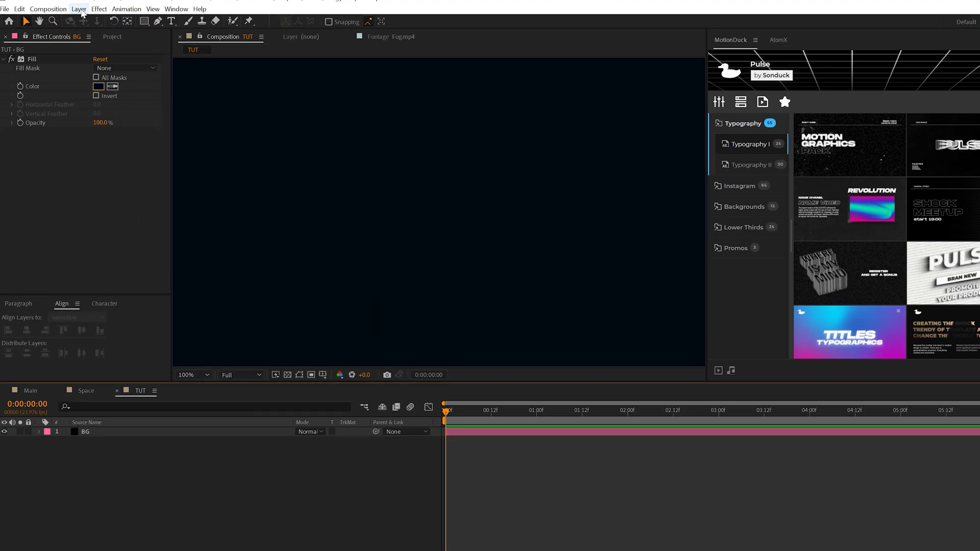
- Create a new solid layer named Saber
left_click(79, 9)
mouse_move(92, 19)
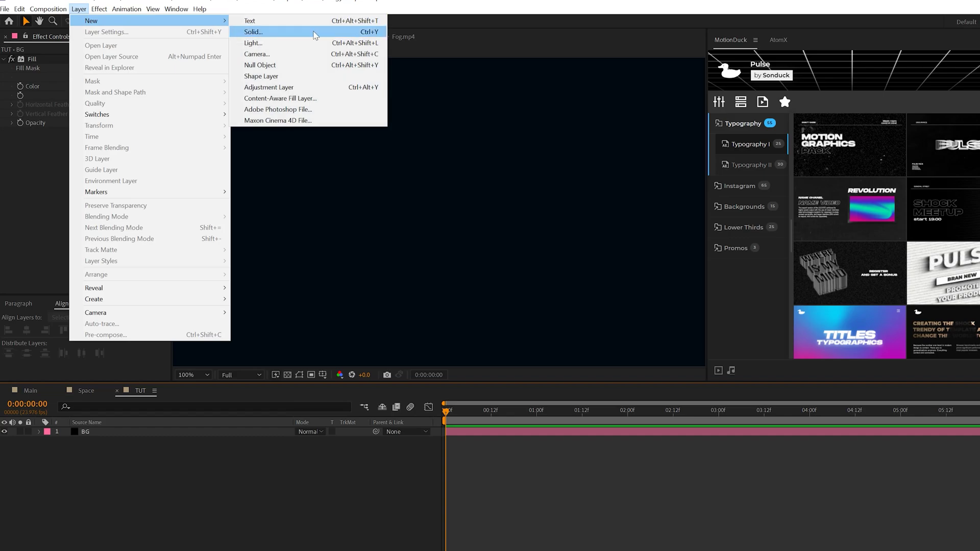
left_click(313, 33)
type("Saber")
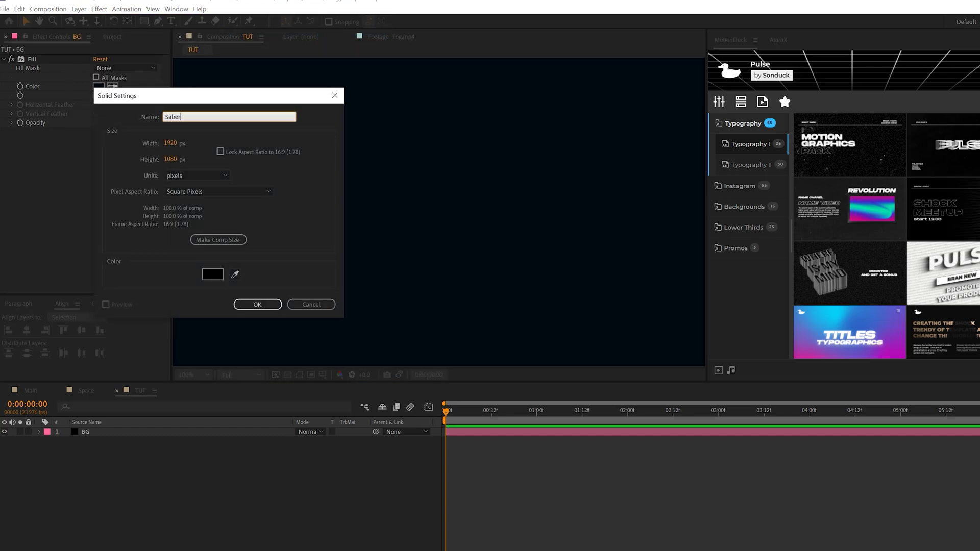
key("Return")
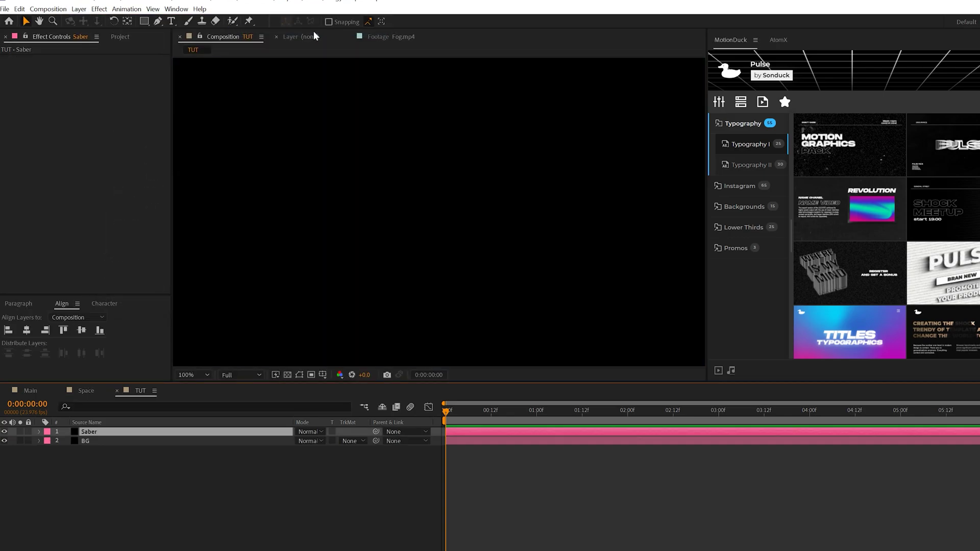
- Apply the Video Copilot Saber effect to the solid and set Flicker Intensity to 30%
left_click(99, 9)
mouse_move(126, 359)
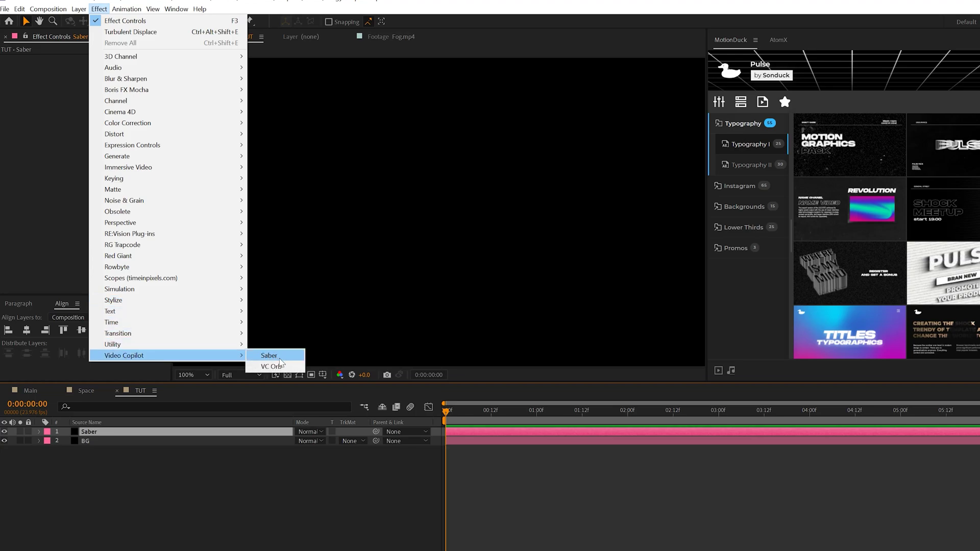
left_click(282, 356)
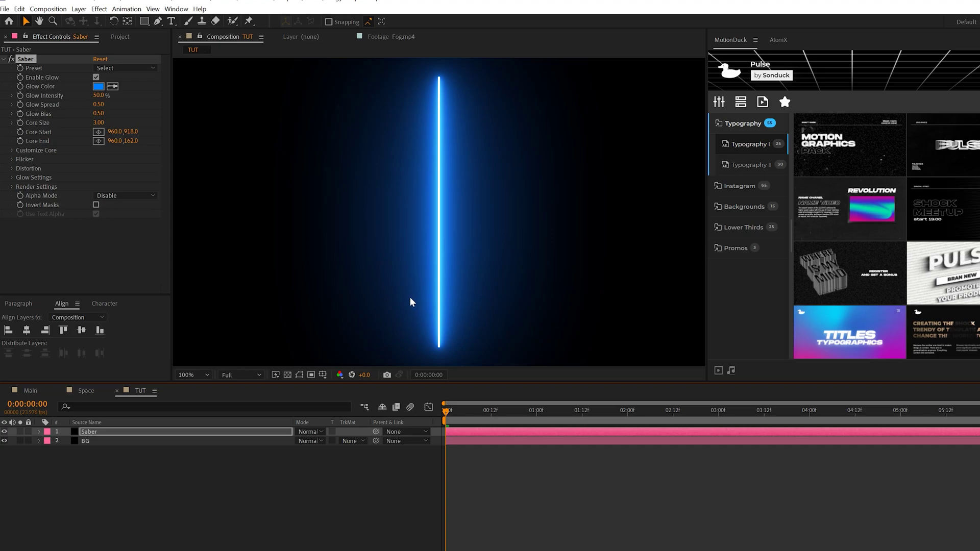
left_click(12, 159)
left_click(95, 168)
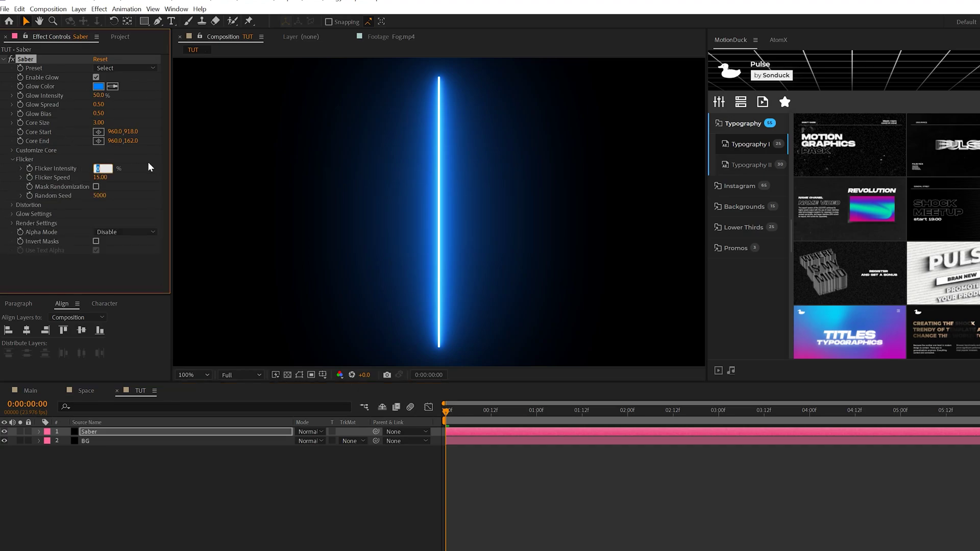
type("30")
left_click(83, 272)
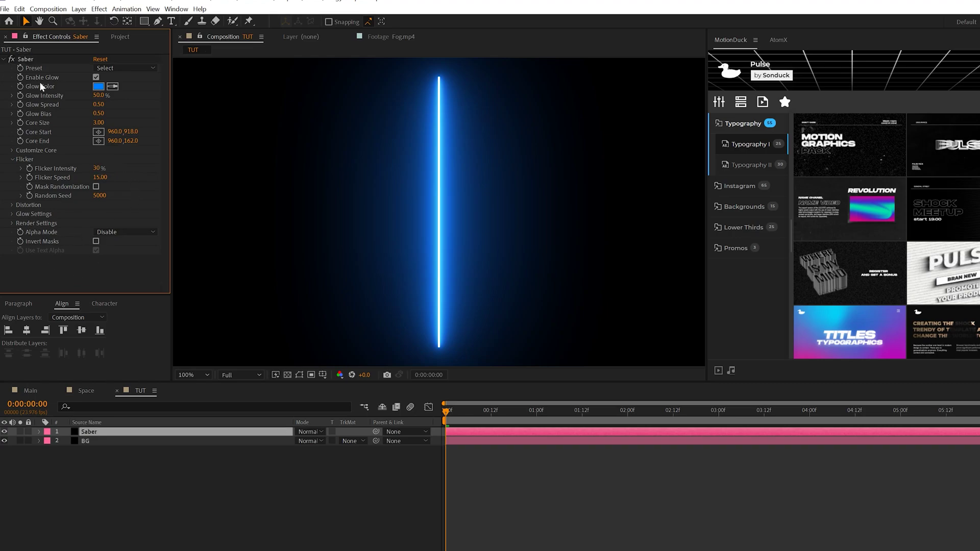
left_click(6, 62)
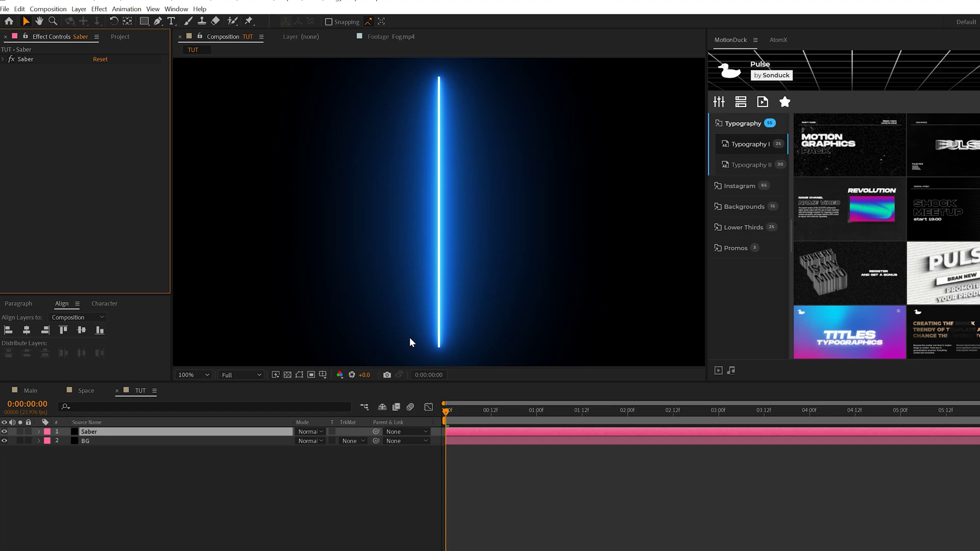
- Add Turbulent Displace to the saber and set Complexity to 10
left_click(99, 8)
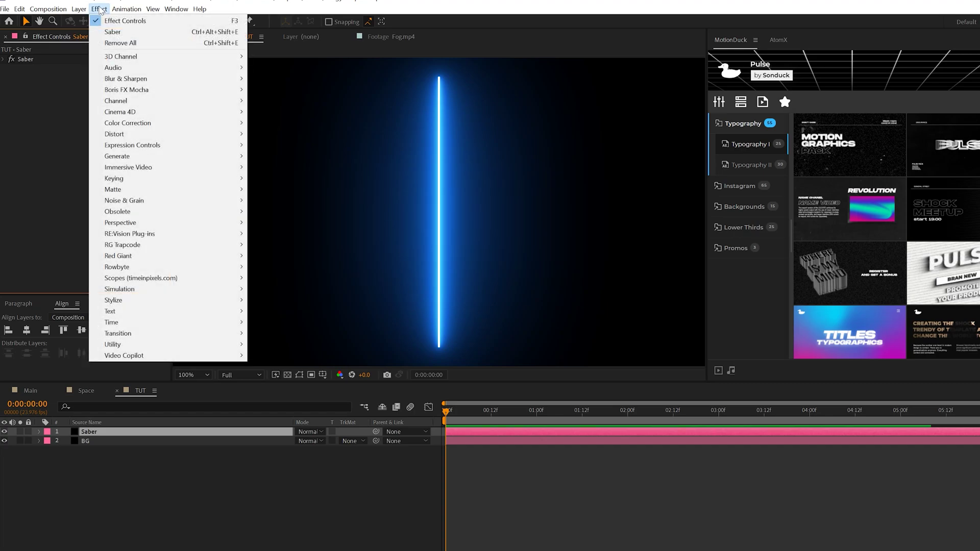
mouse_move(117, 134)
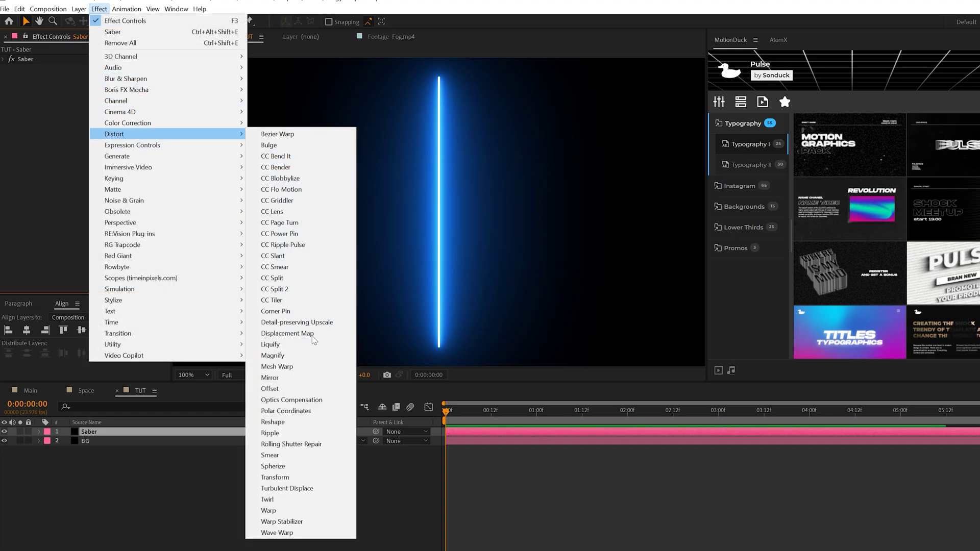
left_click(322, 489)
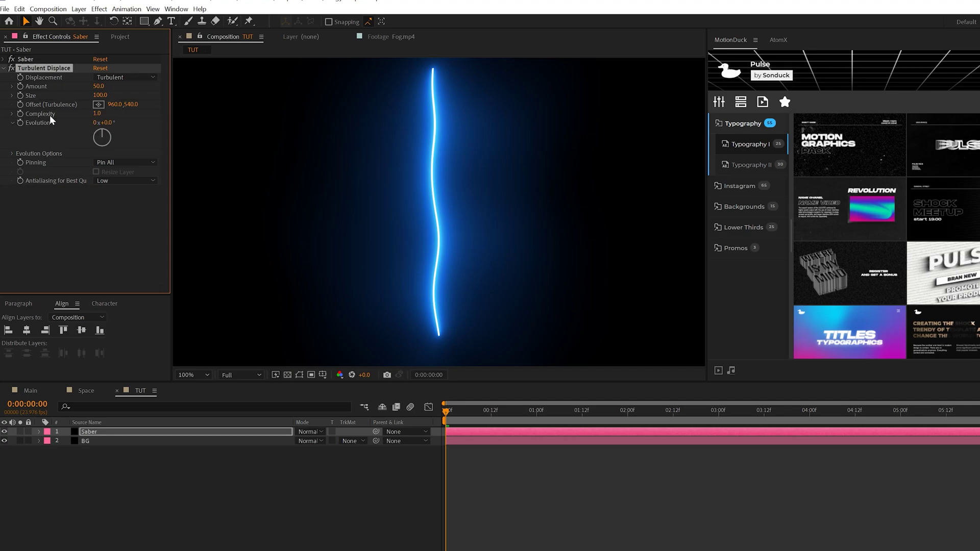
left_click(97, 113)
type("10")
key("Return")
scroll(454, 158, "up", 1)
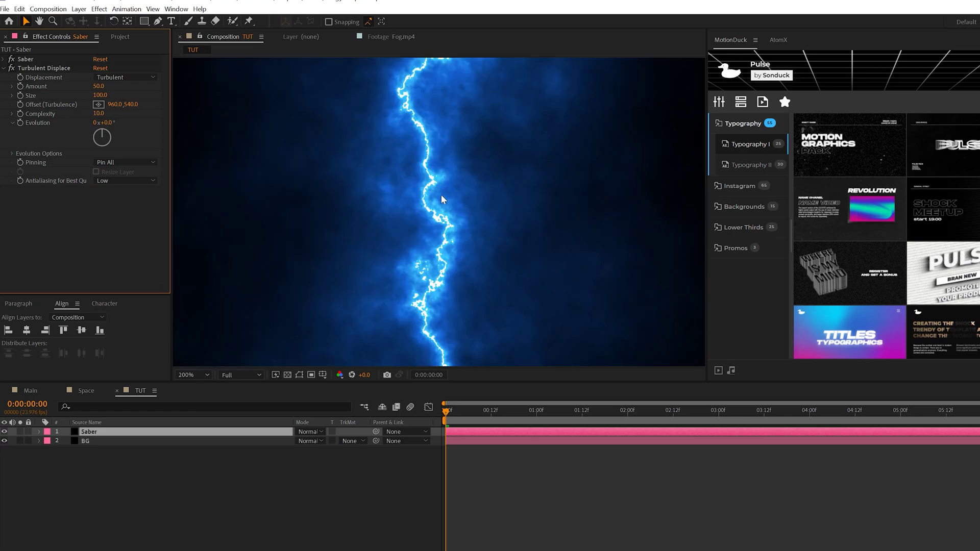
scroll(450, 196, "down", 1)
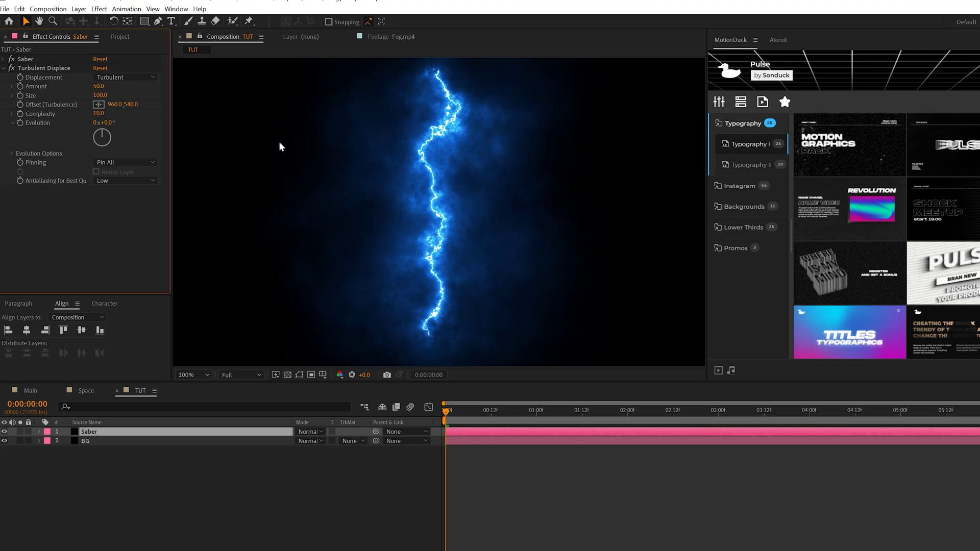
- Set the displacement type to Bulge with Amount 100 and Size 200
left_click(105, 77)
left_click(125, 101)
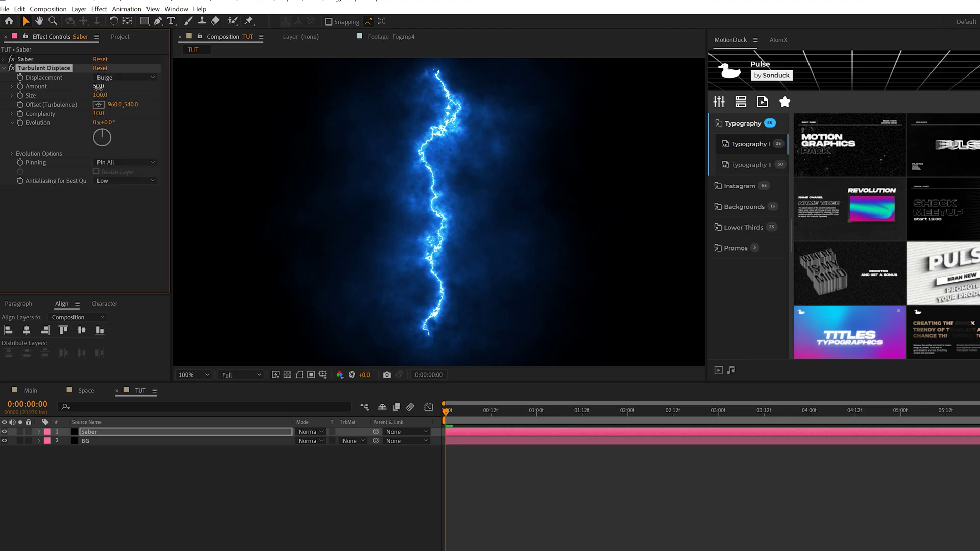
left_click(101, 88)
type("100")
key("Tab")
type("2")
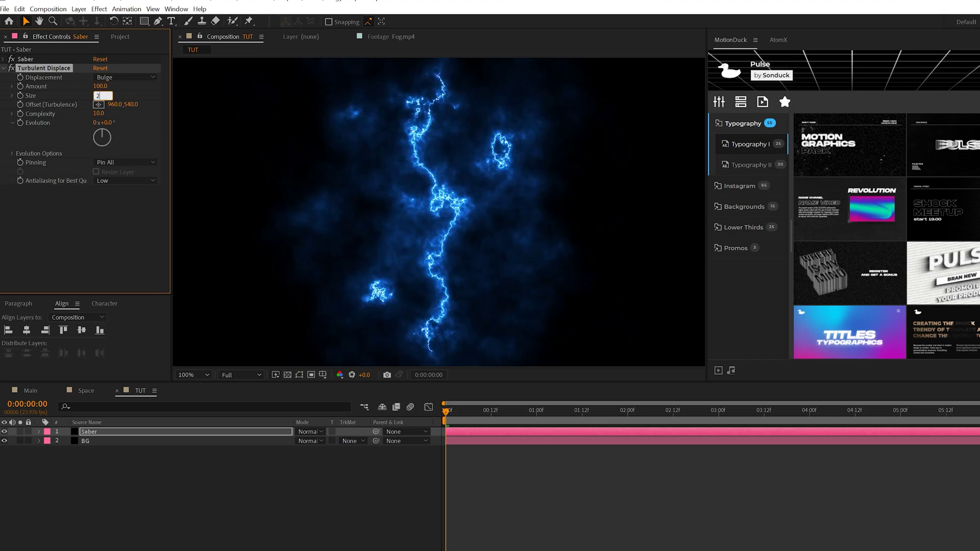
key("Return")
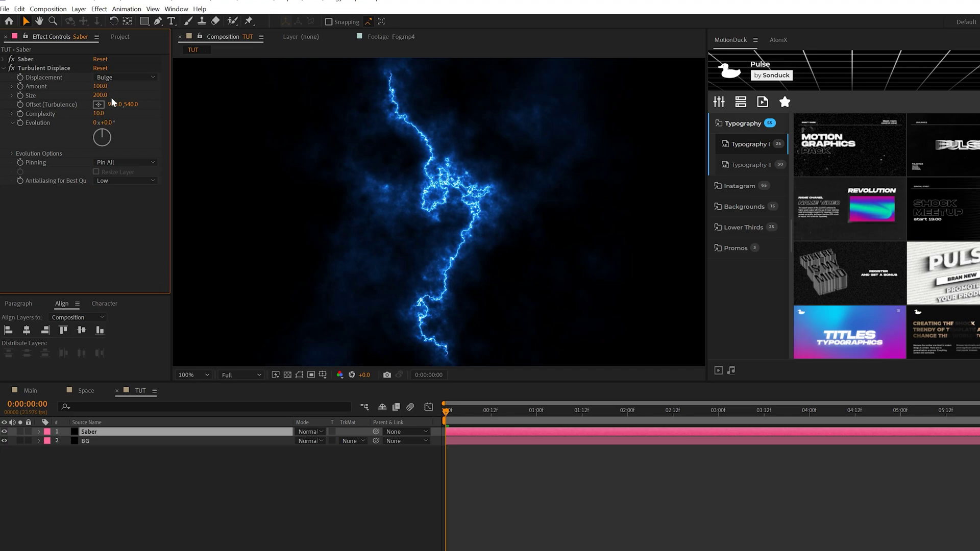
- Drive Evolution with the expression time*10, preview the lightning, and return to Main
left_click(20, 123, "alt")
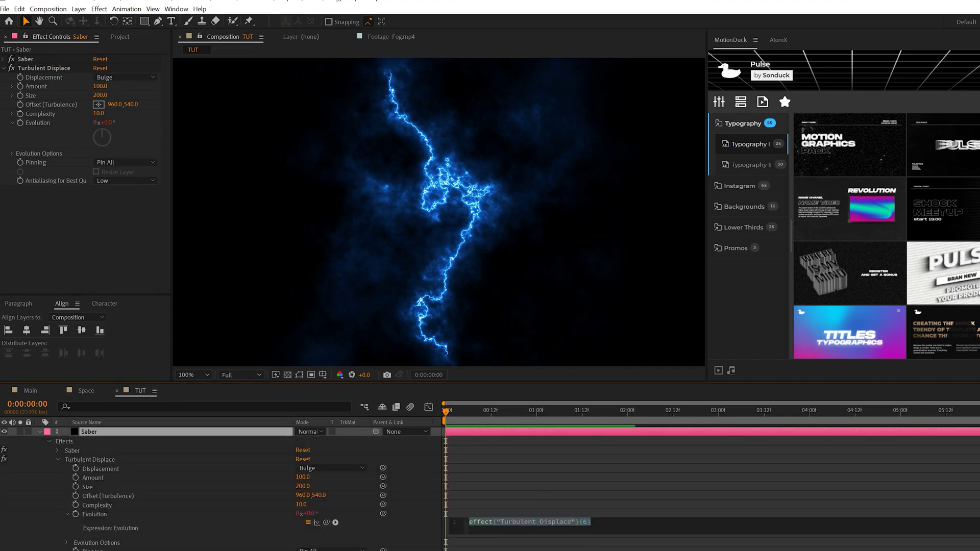
type("time")
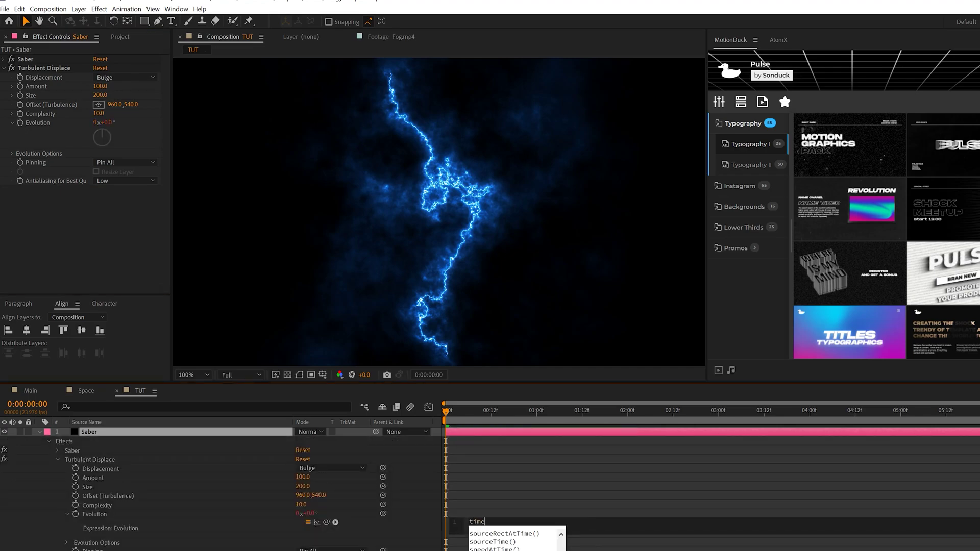
type("*10")
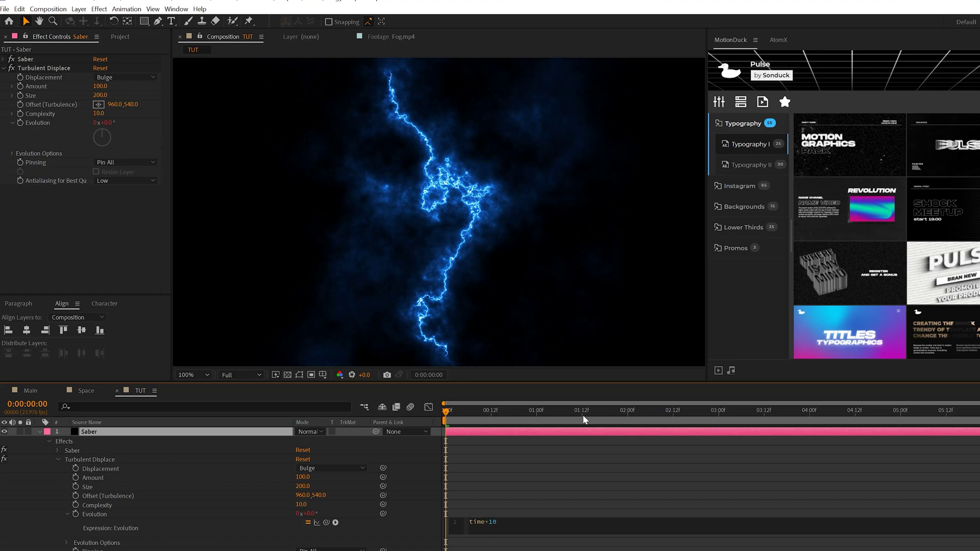
left_click(465, 484)
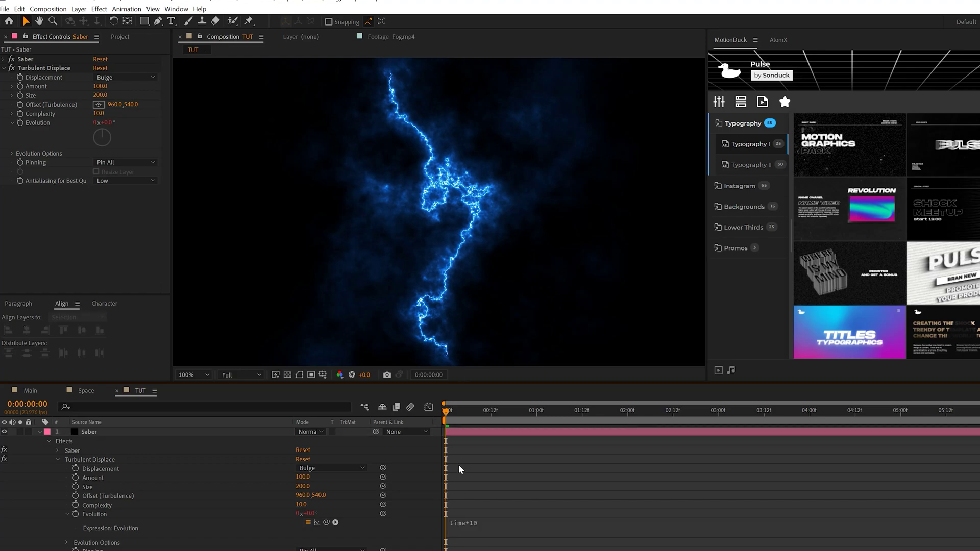
key("space")
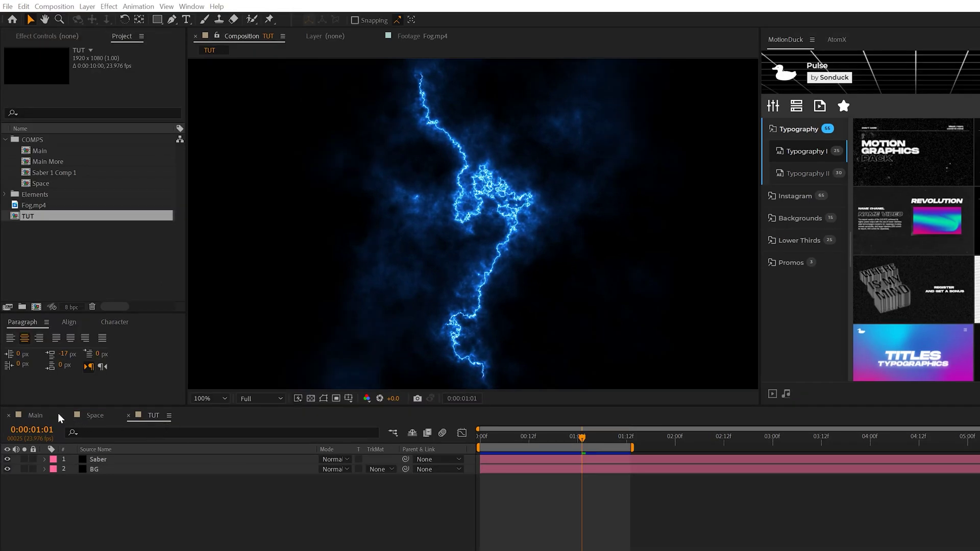
left_click(36, 416)
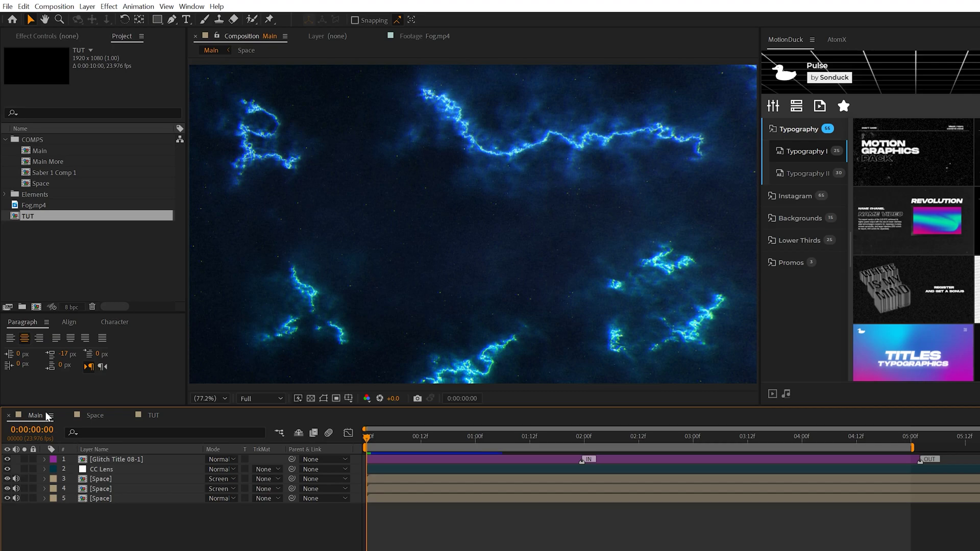
- Set the Saber layer's blending mode to Add in the TUT timeline
left_click(152, 415)
left_click(100, 460)
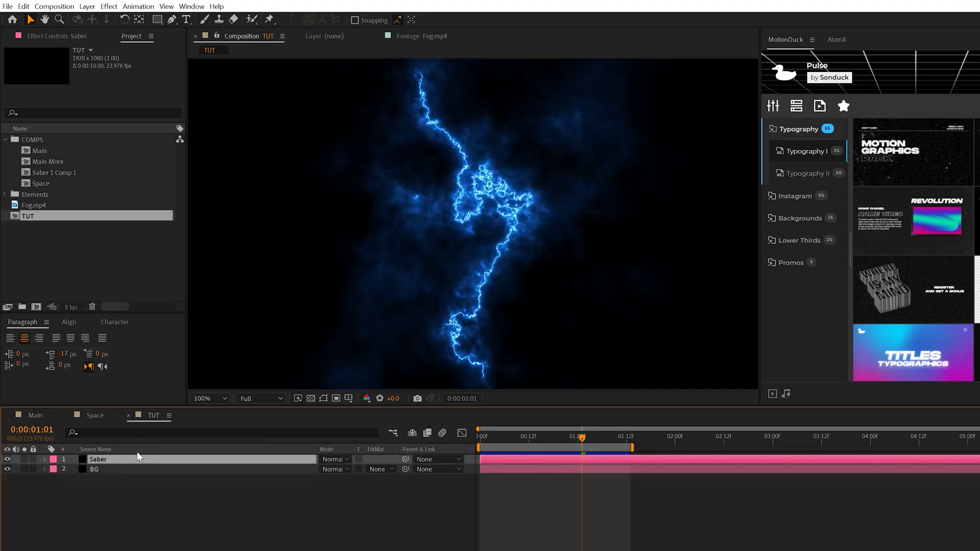
left_click(326, 459)
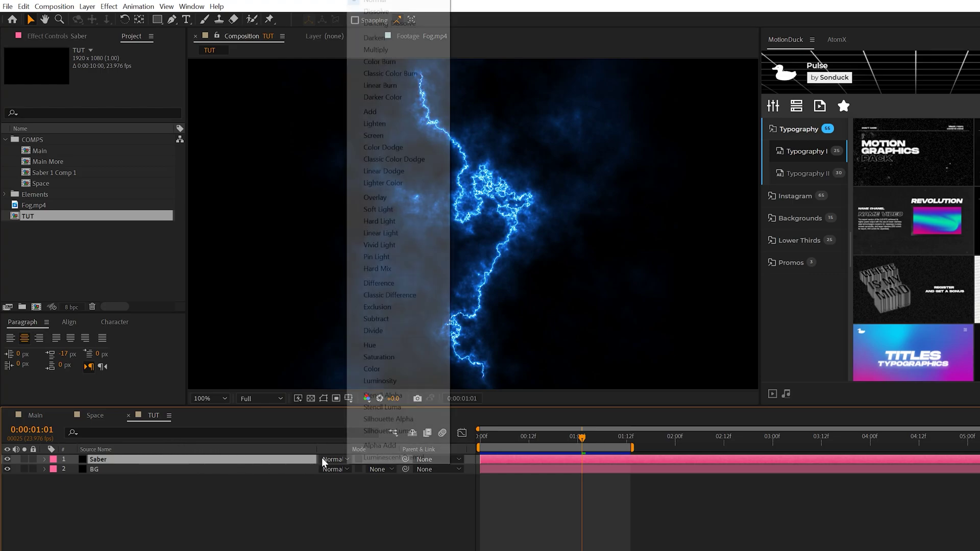
left_click(371, 112)
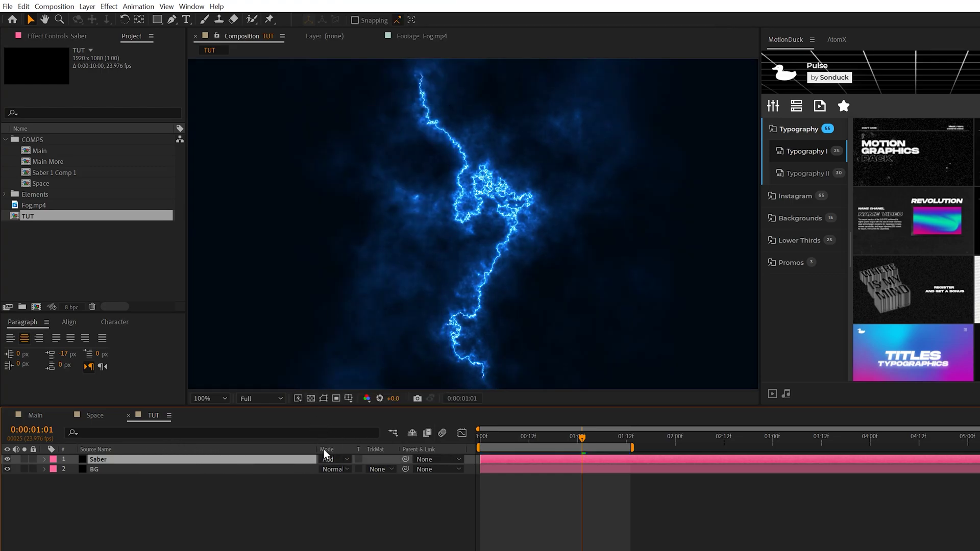
left_click_drag(317, 449, 177, 448)
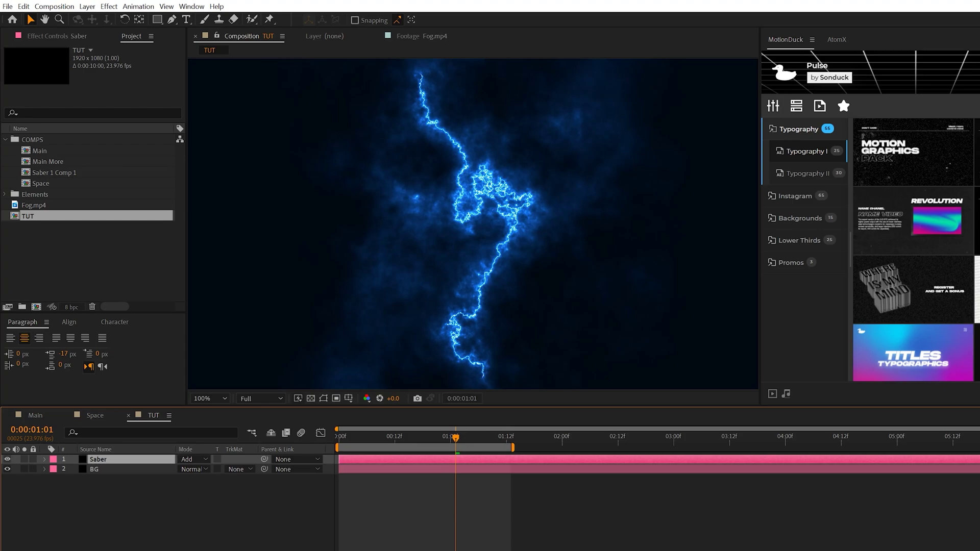
- Make Saber a 3D layer at Z 2000 and move it to the upper left
key("F4")
left_click(241, 459)
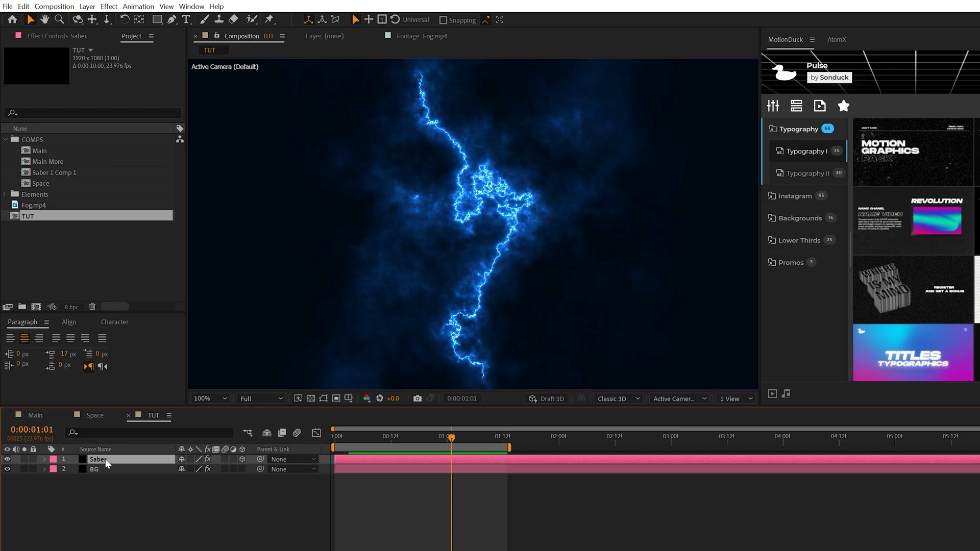
key("p")
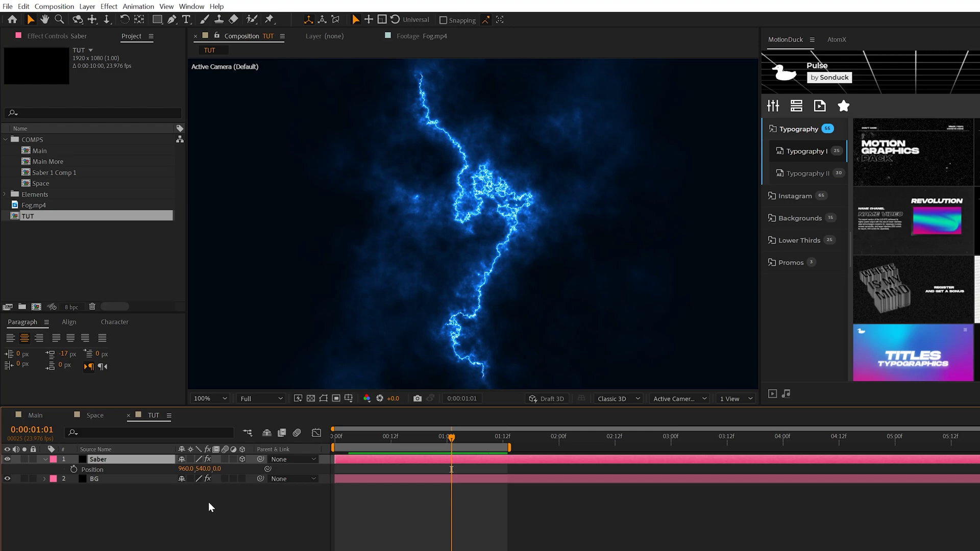
left_click(216, 470)
type("2000")
key("Return")
key("comma")
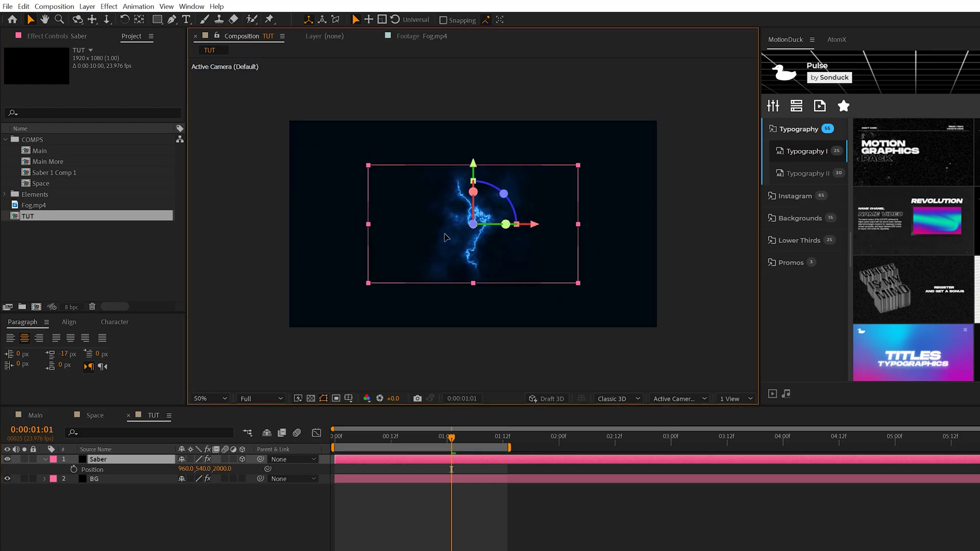
left_click_drag(501, 246, 332, 201)
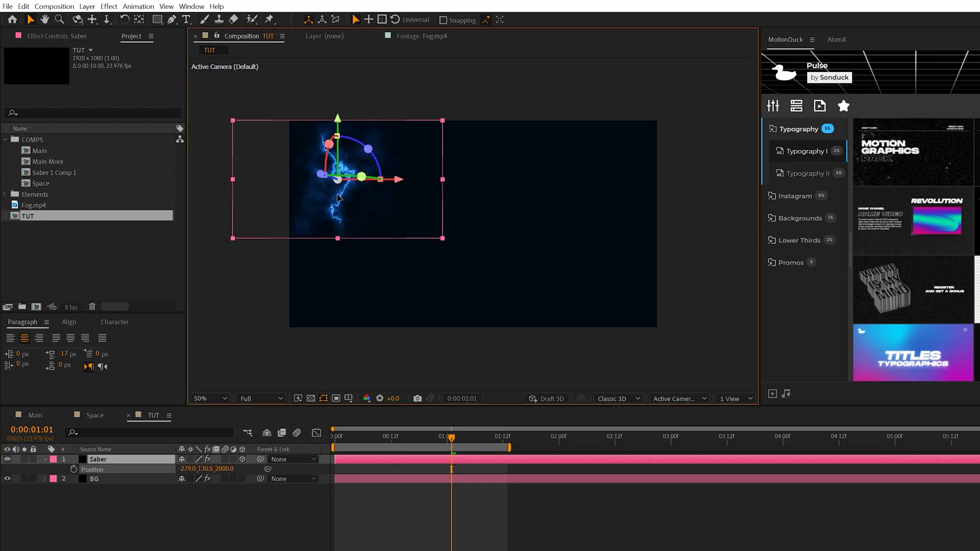
left_click(115, 459)
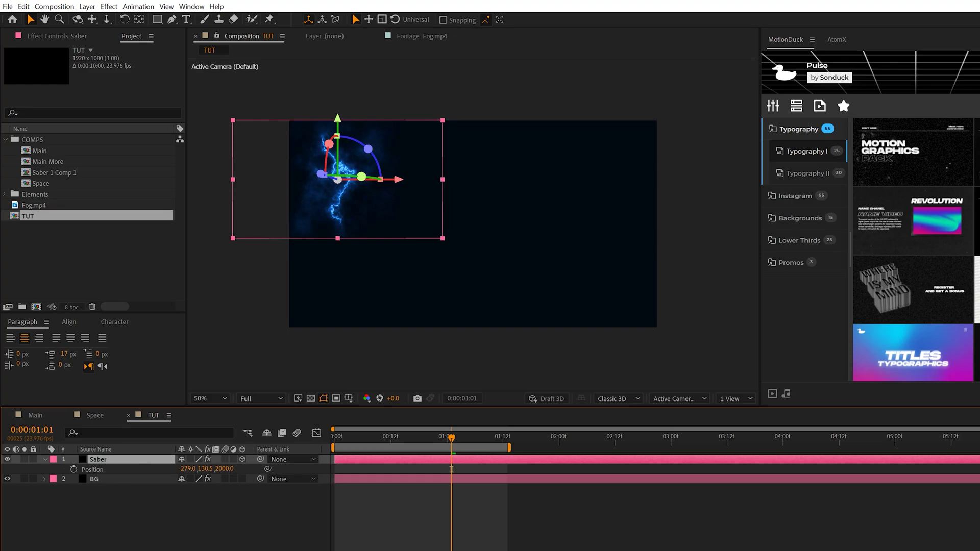
- Duplicate Saber, move the copy to the right side at Z 1500, and check the result
left_click(23, 6)
left_click(46, 143)
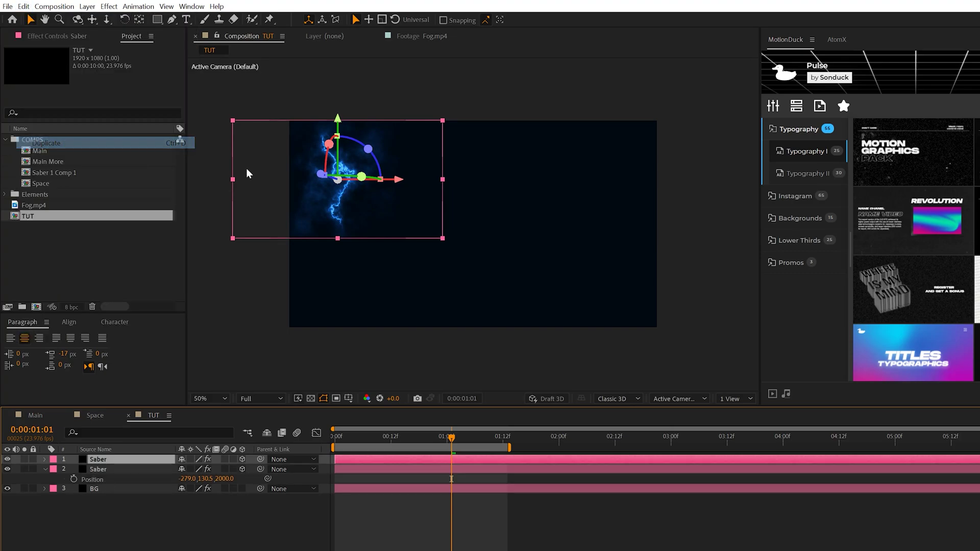
left_click_drag(329, 194, 590, 191)
key("Return")
key("p")
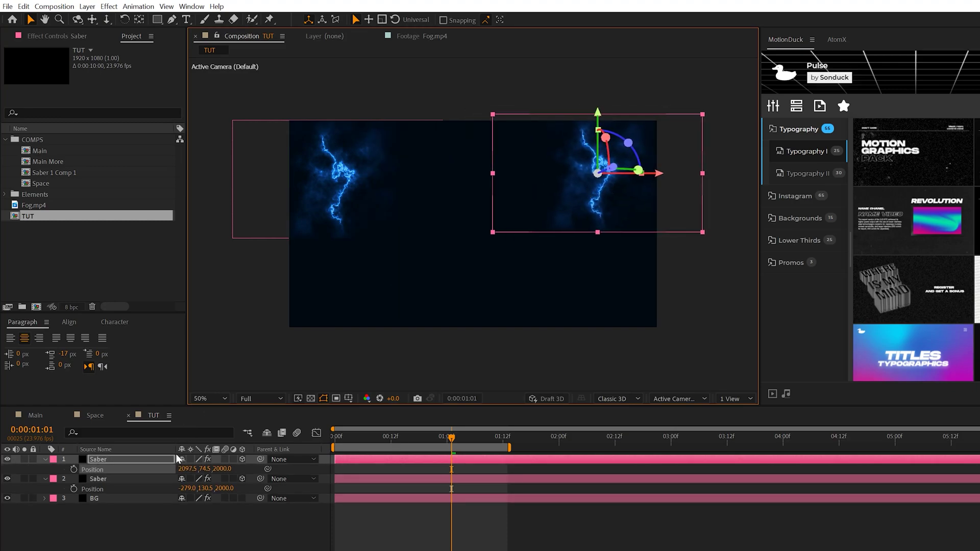
left_click(228, 470)
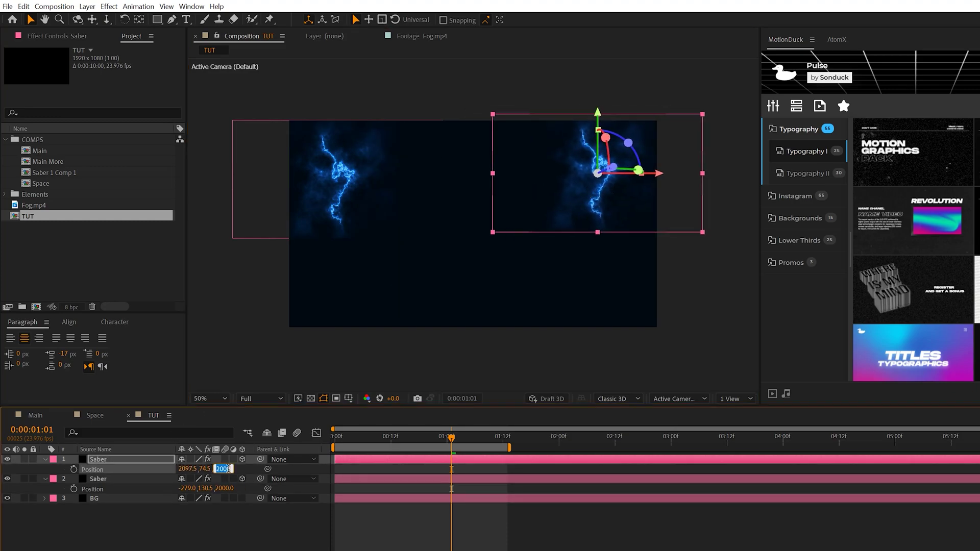
type("1500")
key("Return")
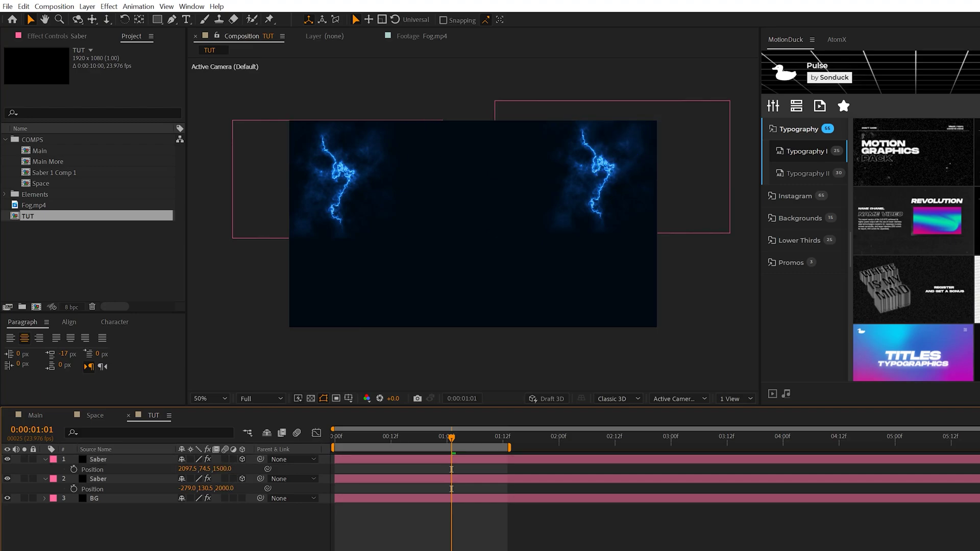
left_click(106, 460)
key("period")
key("ctrl+shift+a")
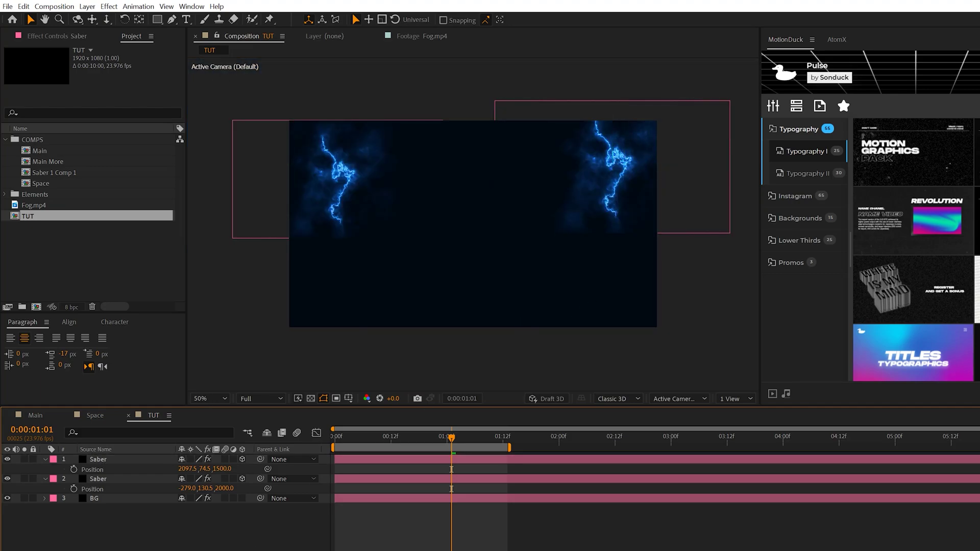
key("comma")
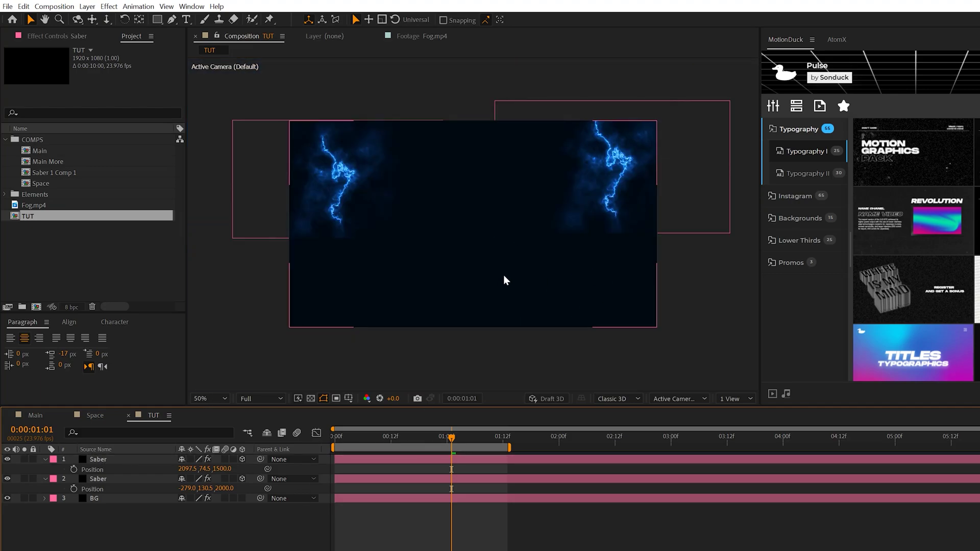
- Resize the right-hand Saber solid to 3000 px wide with locked aspect ratio, creating Saber 2
left_click(87, 460)
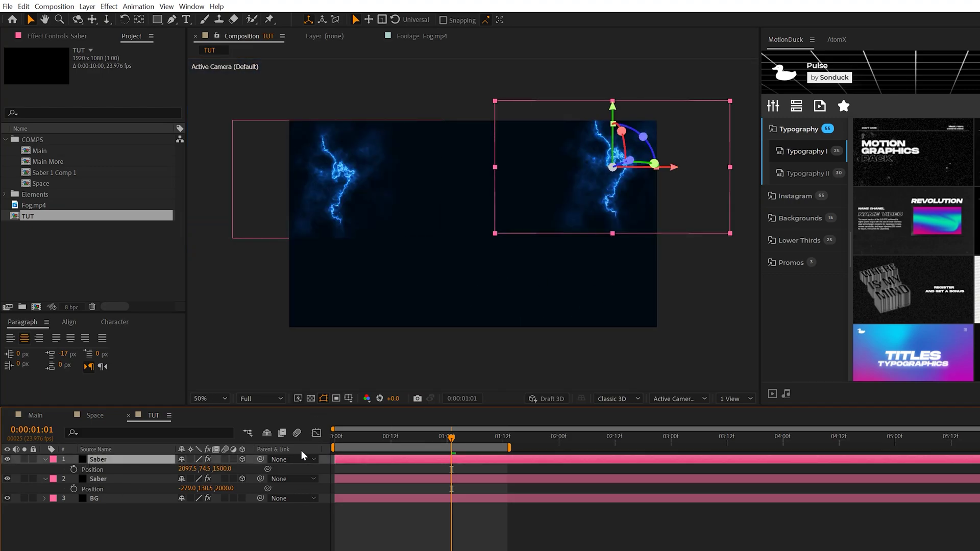
left_click(86, 7)
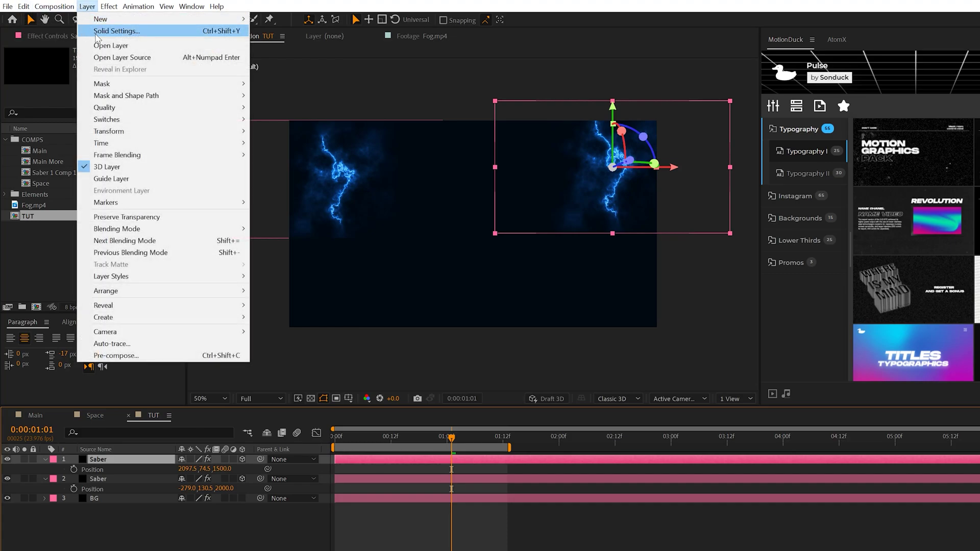
left_click(116, 31)
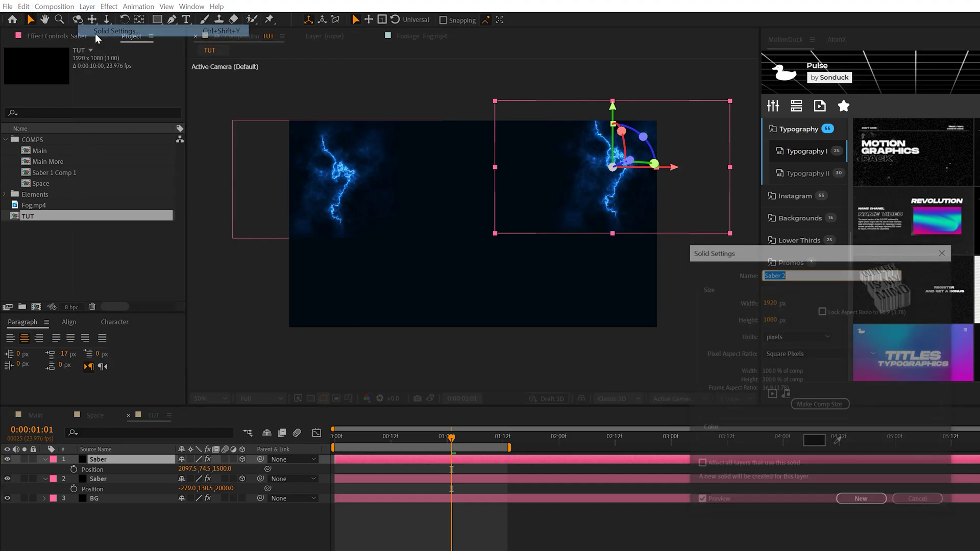
left_click(823, 310)
left_click(768, 302)
type("3000")
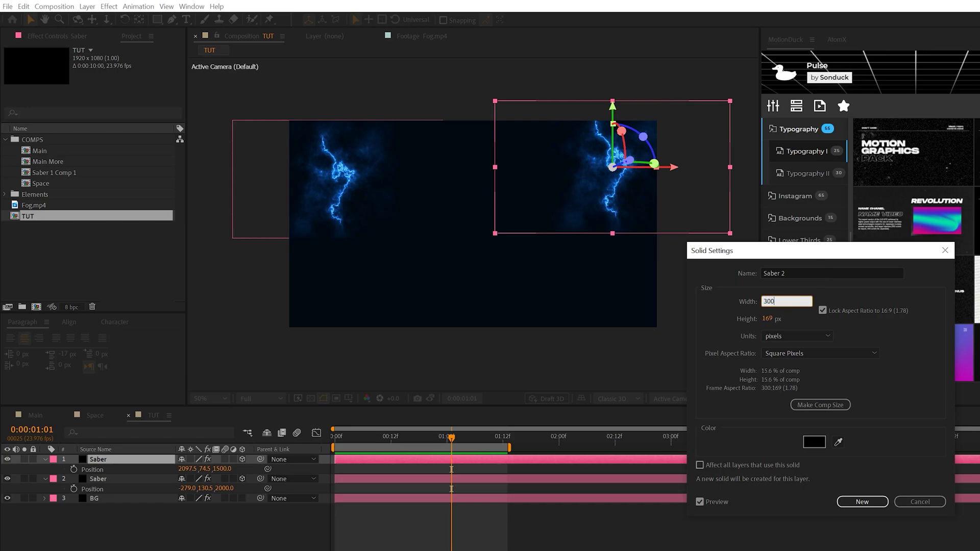
left_click(862, 502)
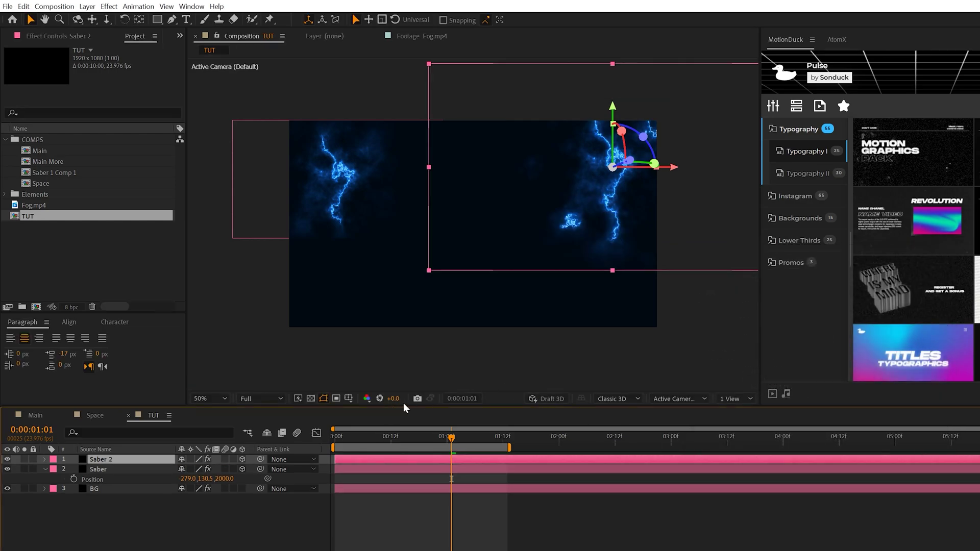
left_click(102, 470)
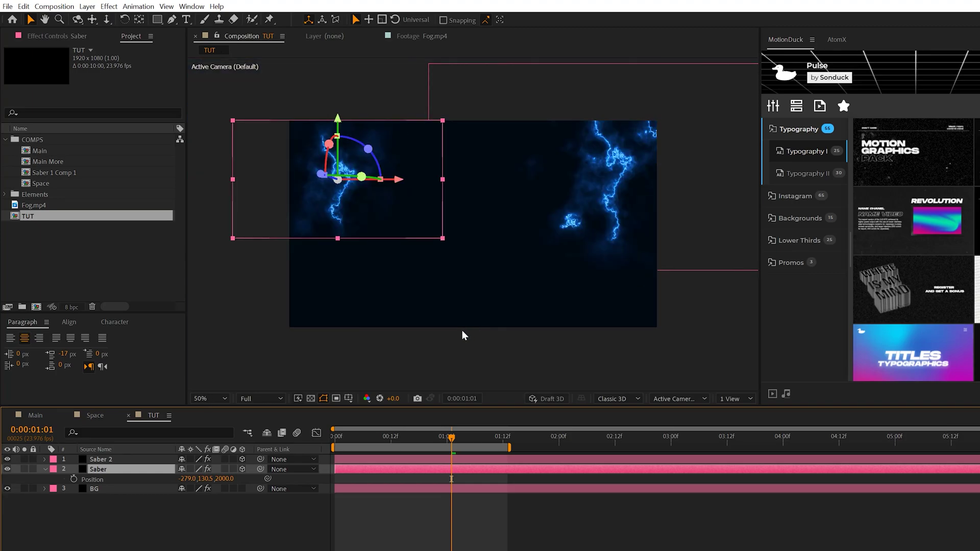
left_click(474, 286)
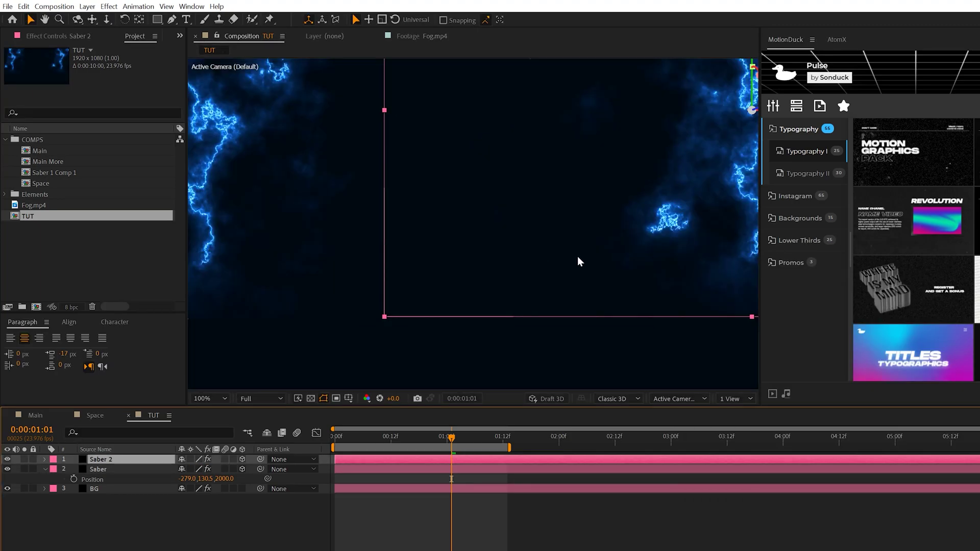
- Reposition Saber 2's core start and end points in the frame to reshape its lightning
left_click(58, 36)
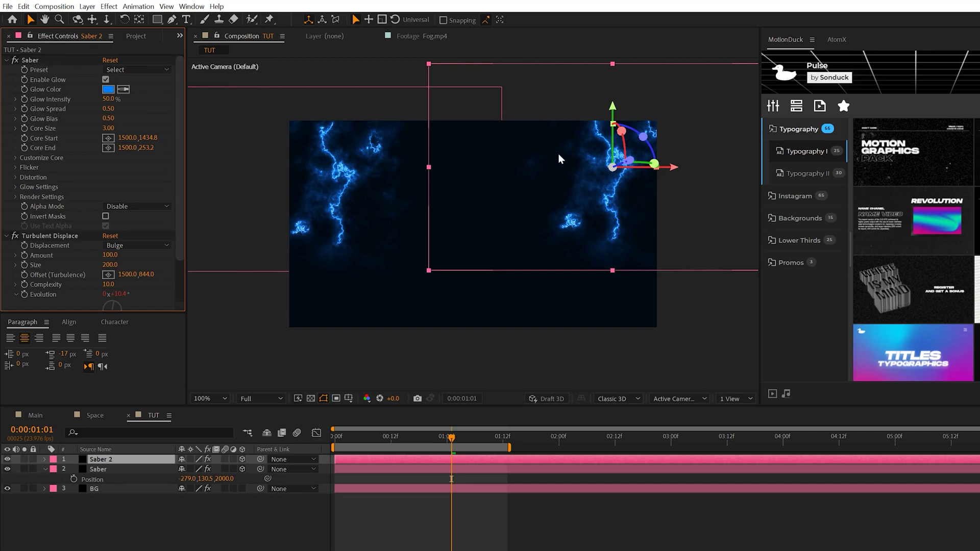
key("period")
left_click(32, 60)
left_click_drag(596, 166, 375, 235)
left_click_drag(510, 310, 377, 239)
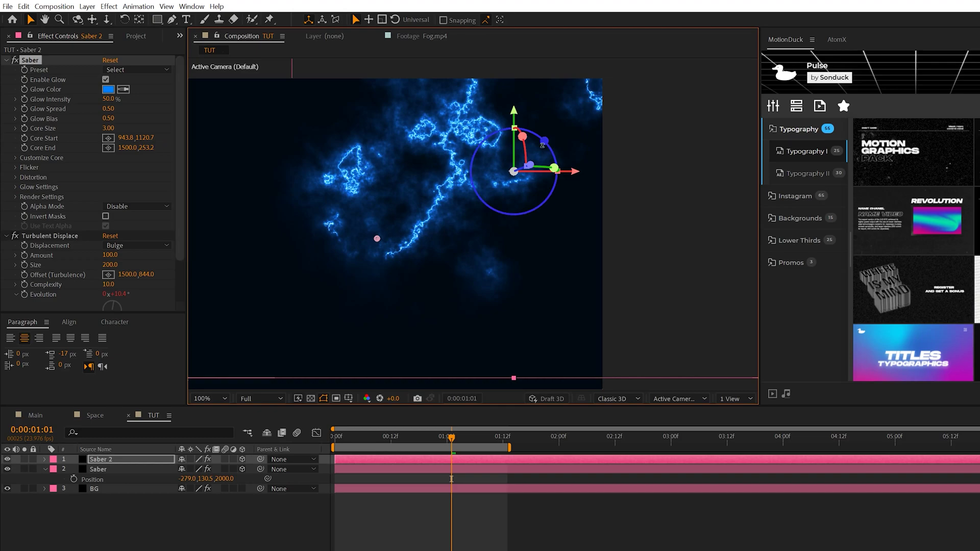
left_click(108, 138)
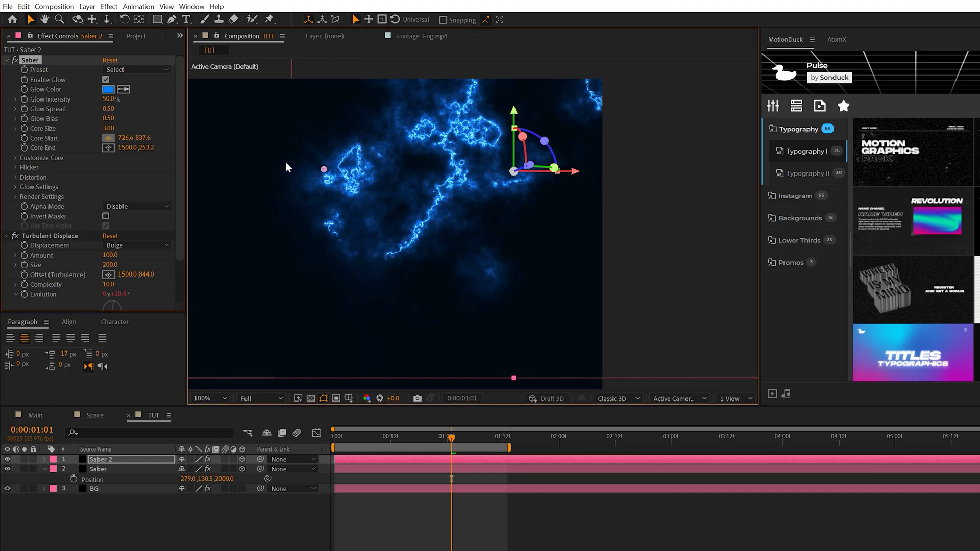
left_click(108, 147)
left_click(520, 207)
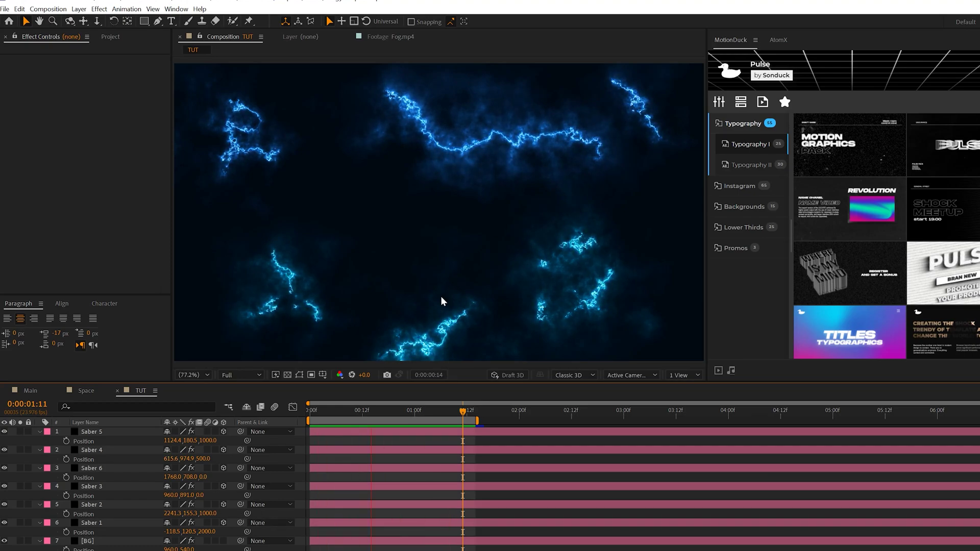
- Add a new Camera 1 layer to the TUT composition with default settings
key("space")
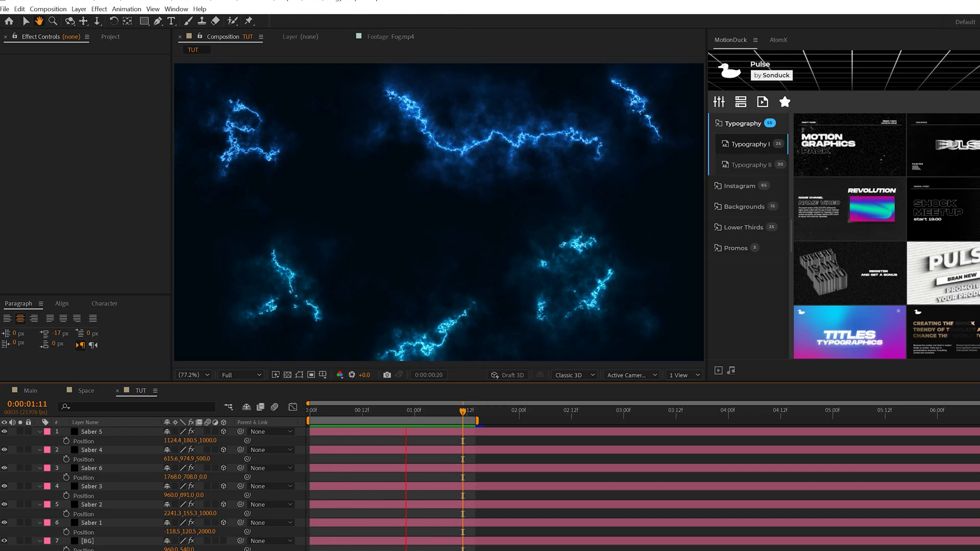
key("space")
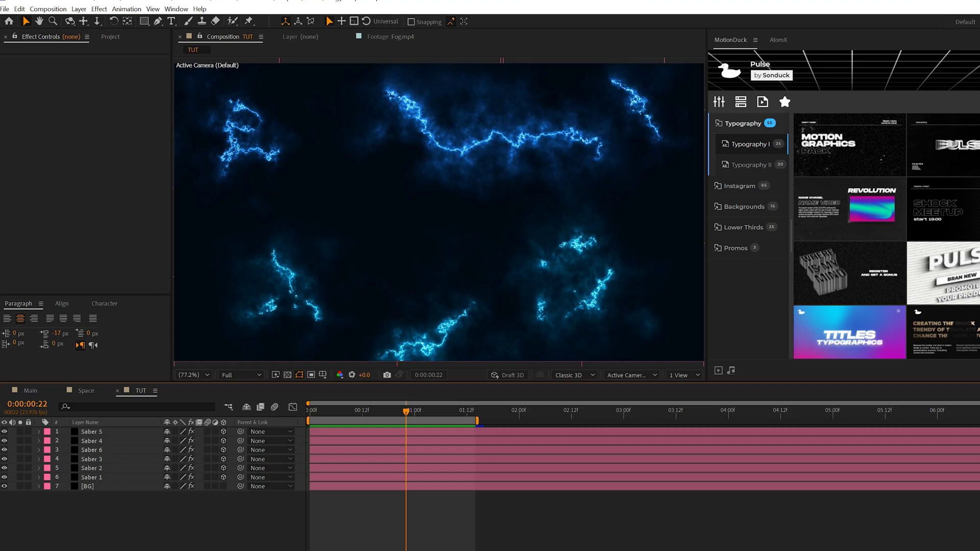
left_click(79, 9)
mouse_move(204, 20)
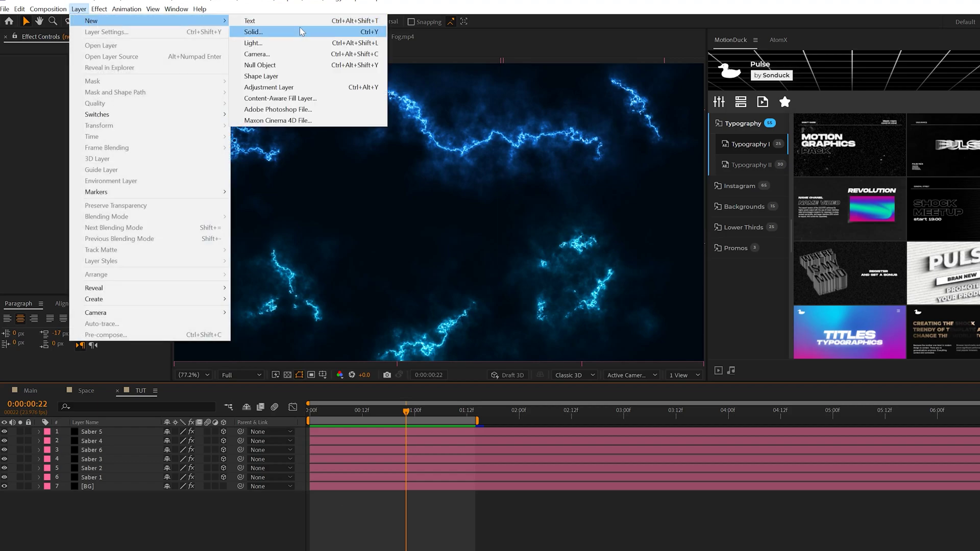
left_click(301, 54)
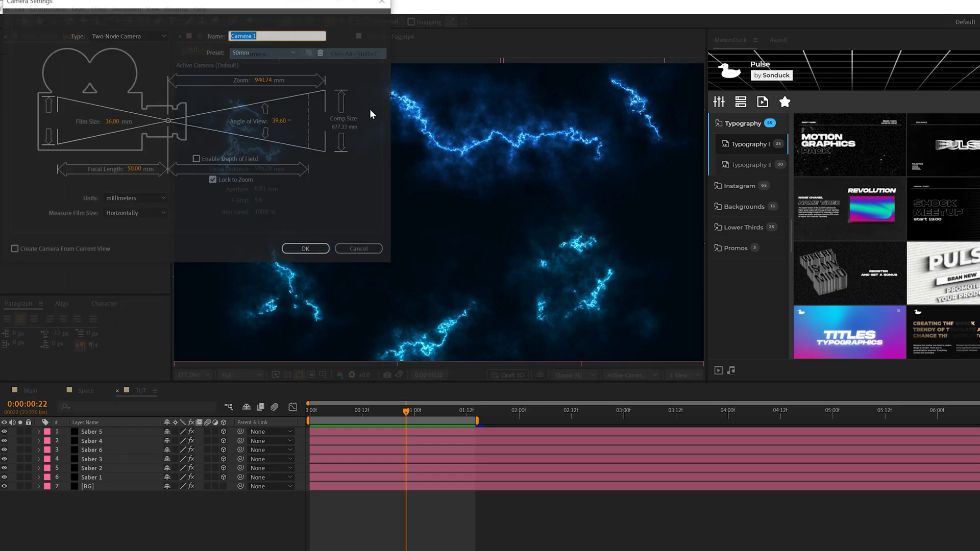
left_click(306, 250)
- Keyframe the camera's Point of Interest and Position at 0:00, then dolly it forward at 5:00
left_click(323, 410)
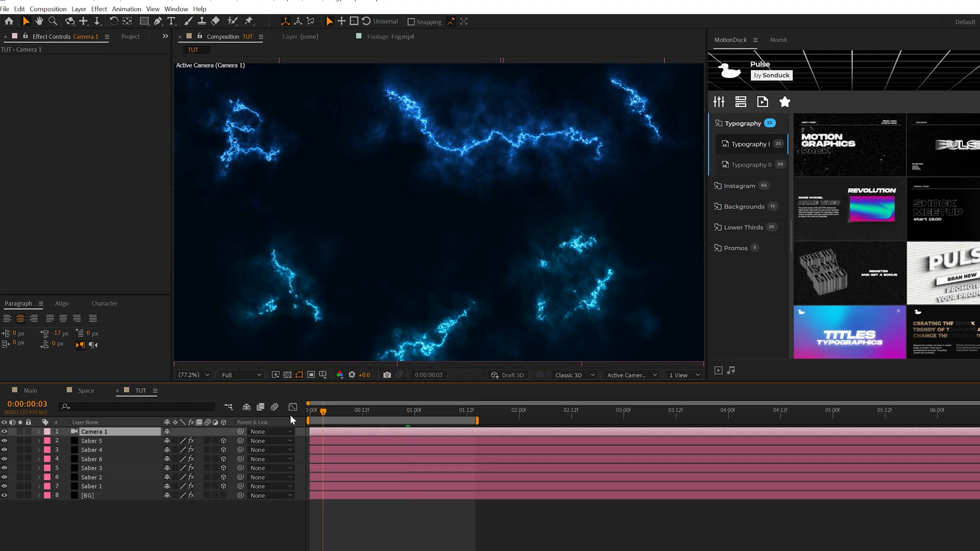
key("Home")
left_click(38, 432)
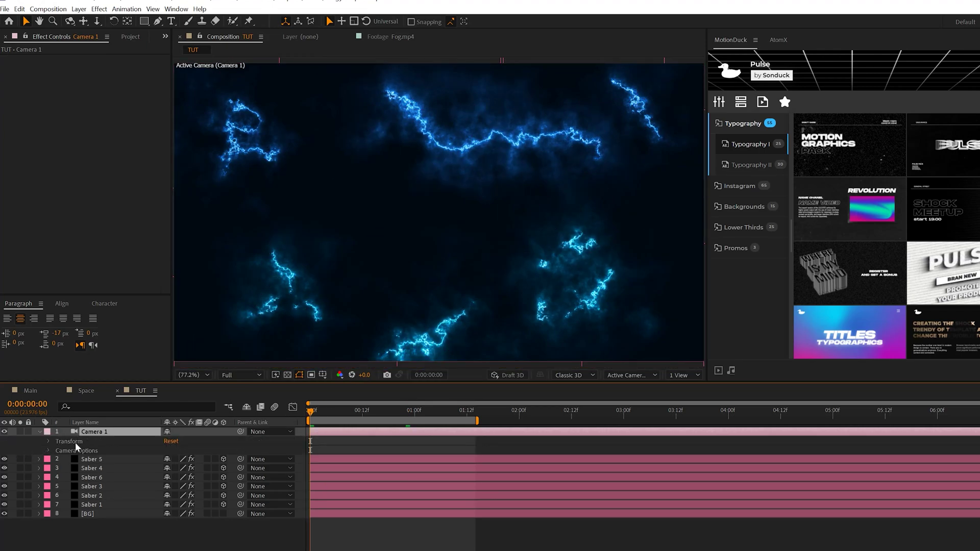
left_click(49, 442)
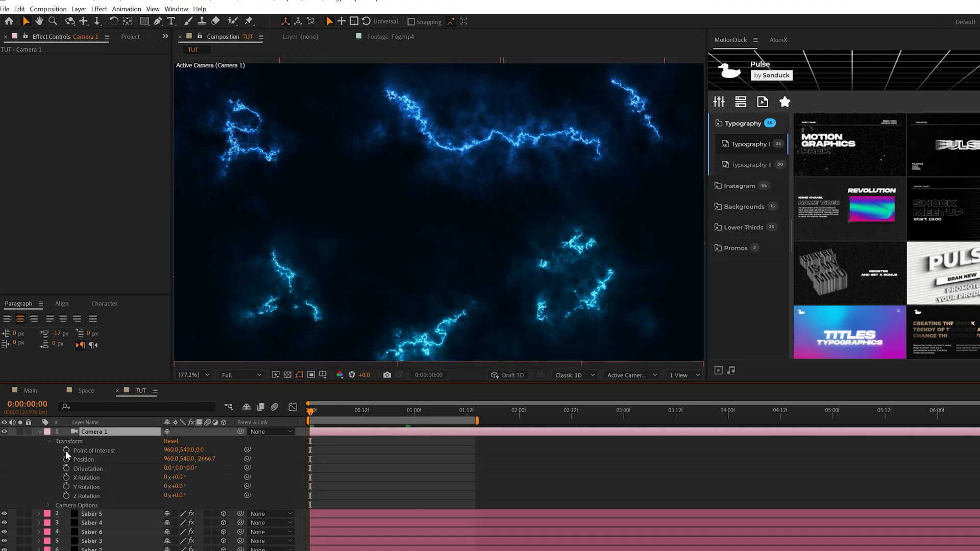
left_click(65, 450)
left_click(66, 460)
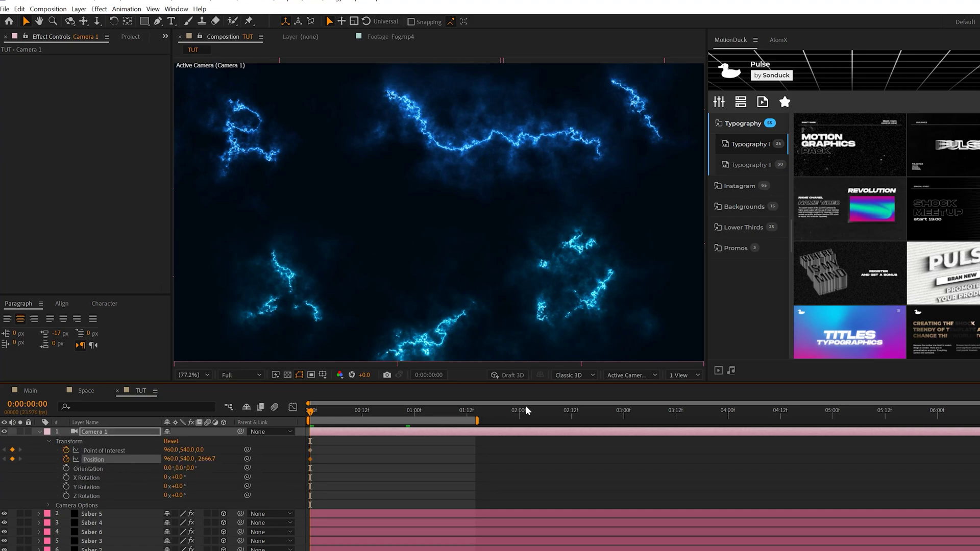
left_click(833, 413)
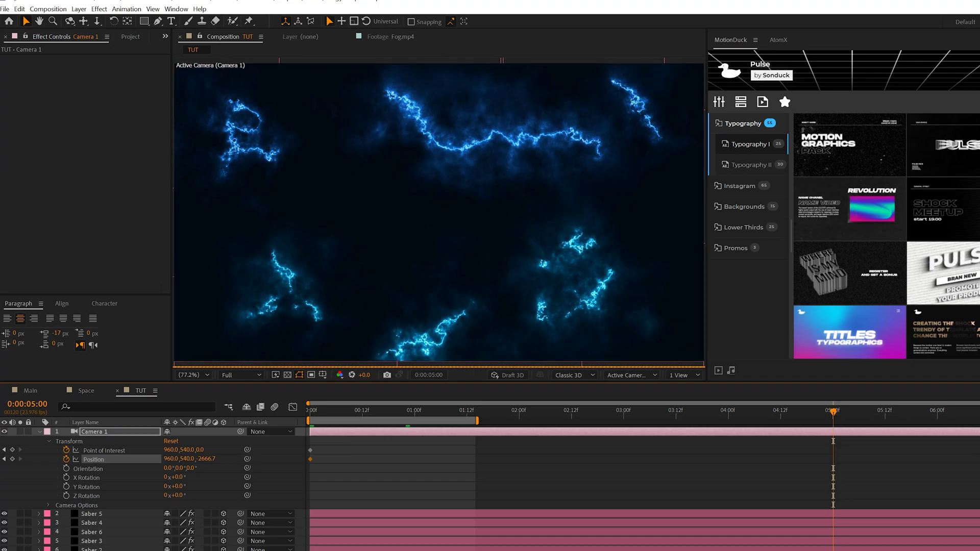
left_click_drag(97, 21, 196, 29)
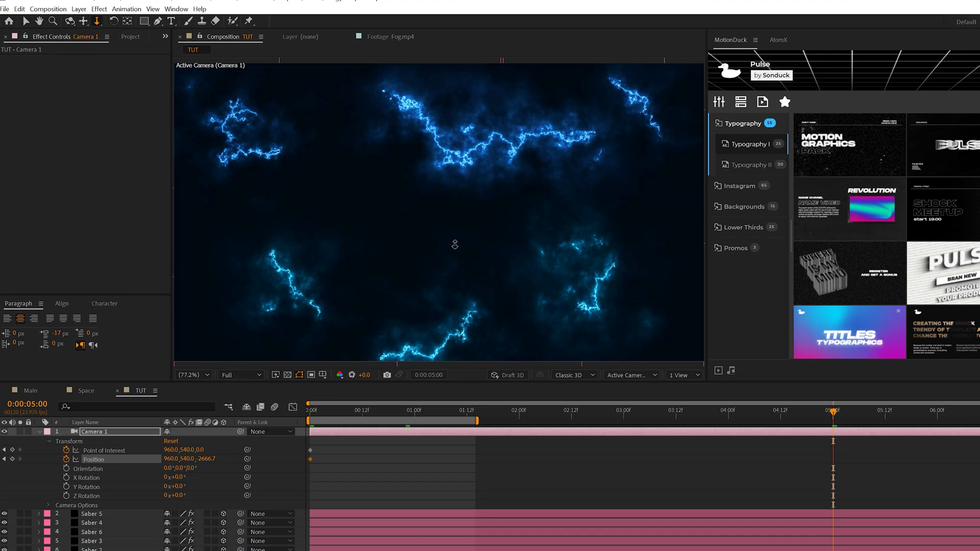
left_click_drag(455, 245, 461, 174)
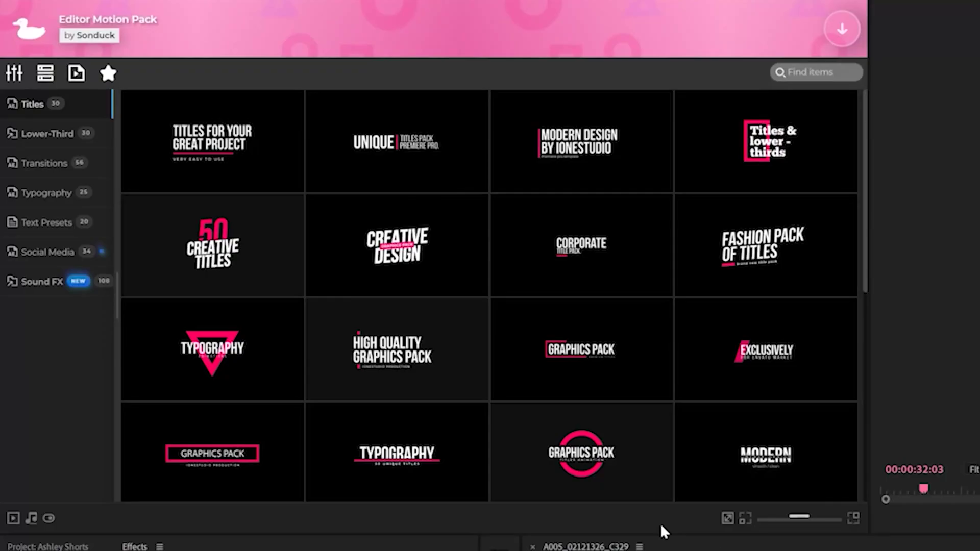
- Install Editor's Motion Pack | AE from the MotionDuck packages list
left_click(838, 45)
scroll(153, 490, "down", 3)
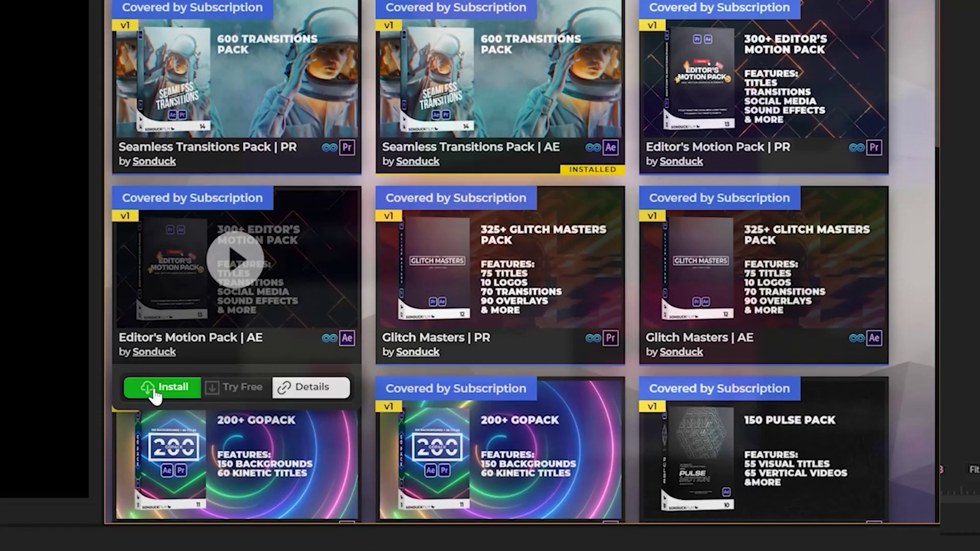
left_click(156, 389)
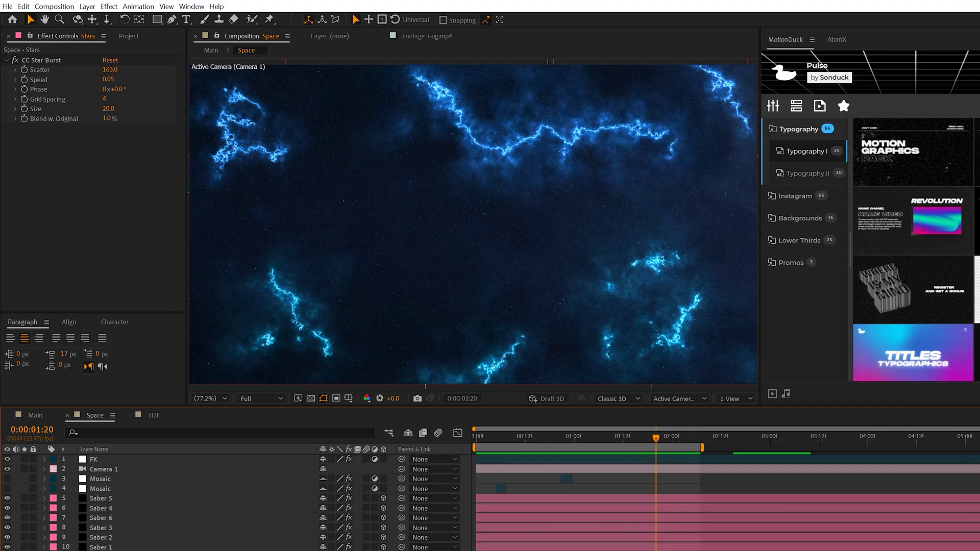
- Create a white solid named Stars in the TUT composition
left_click(145, 416)
left_click(87, 6)
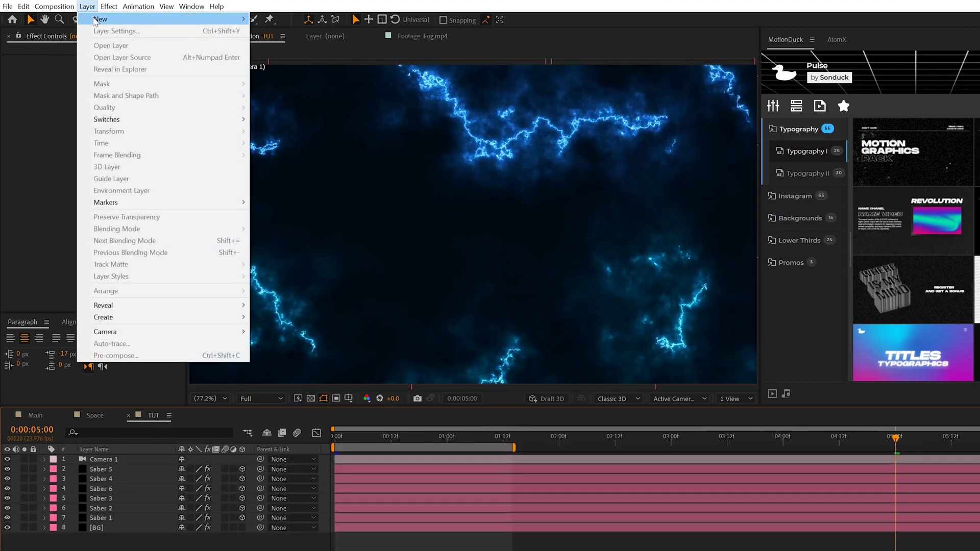
mouse_move(95, 20)
left_click(280, 32)
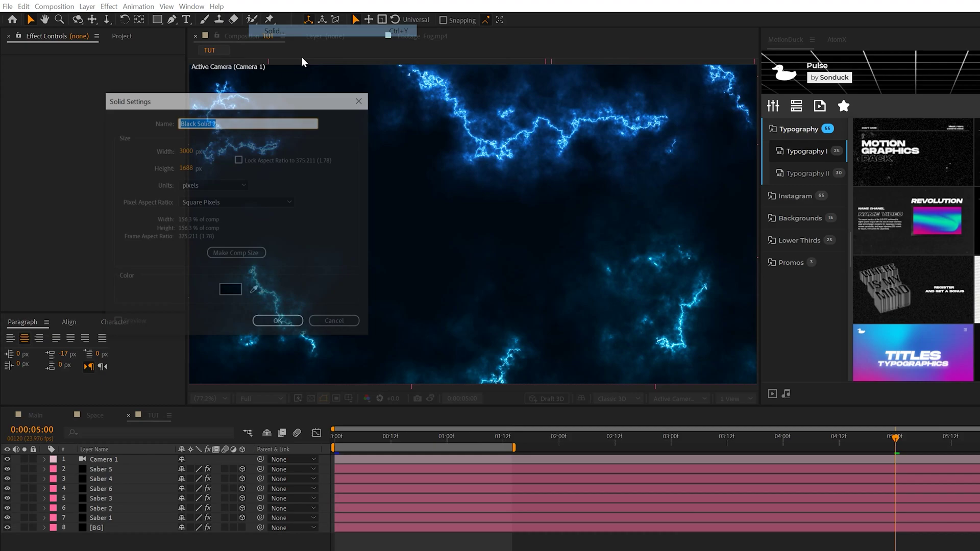
left_click(229, 292)
left_click_drag(158, 153, 136, 116)
left_click(397, 144)
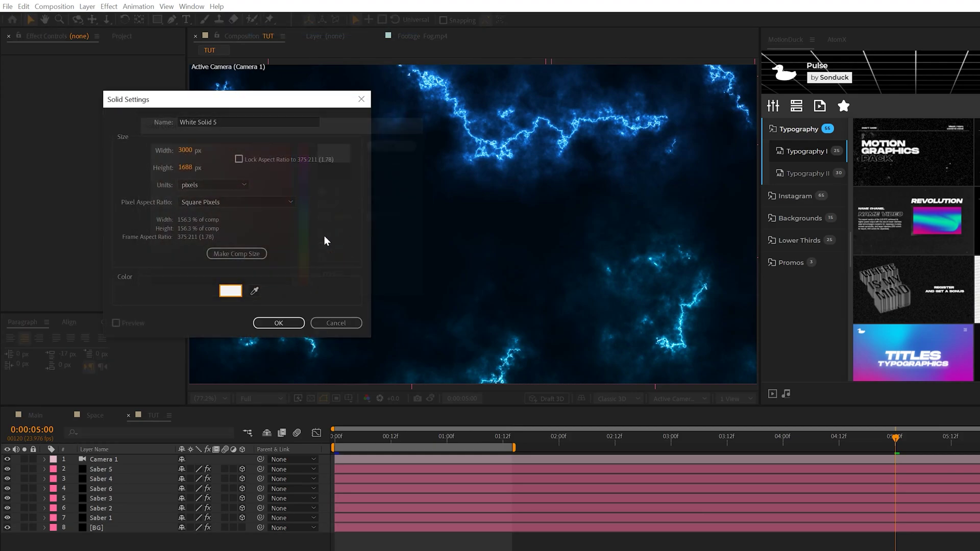
left_click(229, 123)
key("ctrl+a")
type("St")
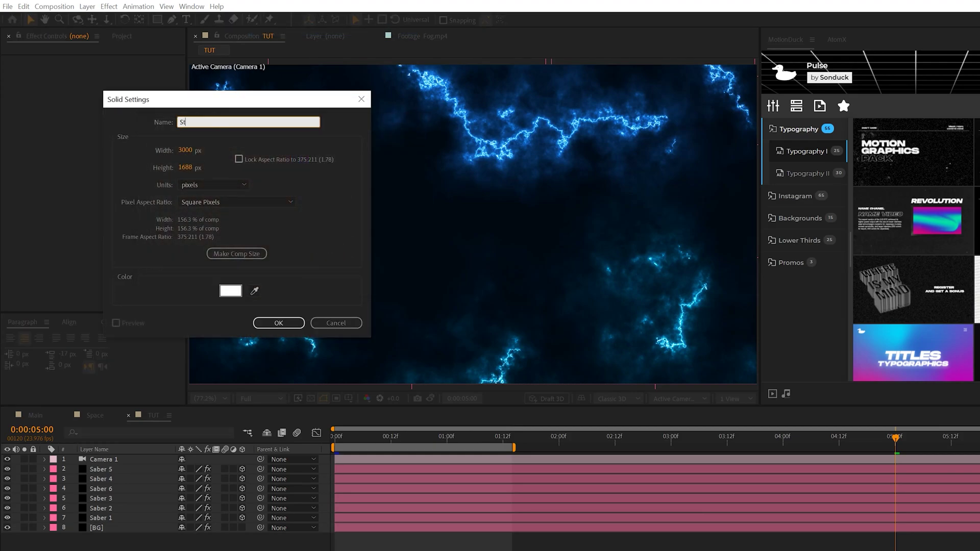
type("ars")
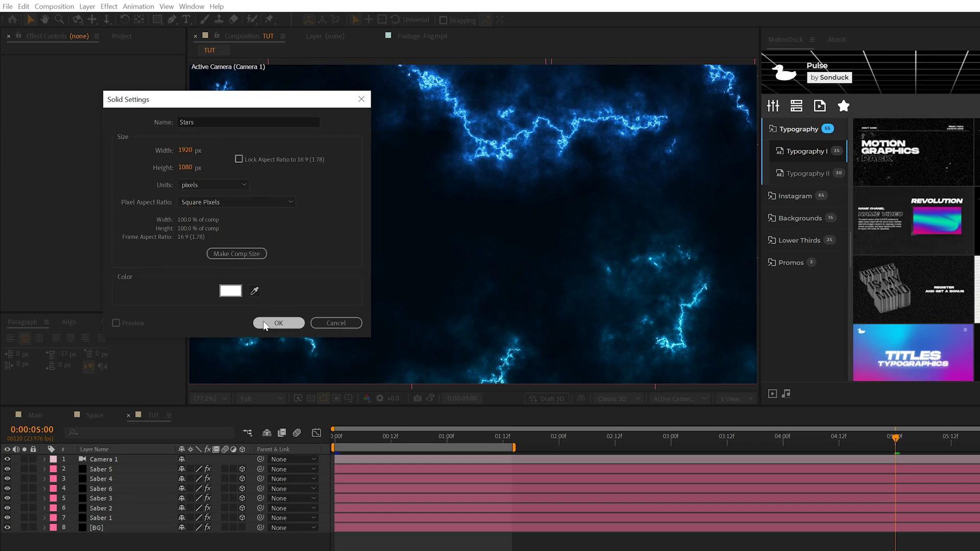
left_click(295, 324)
- Apply CC Star Burst with Scatter 160, Size 20 and Speed 0.05, then scrub to preview
left_click(109, 6)
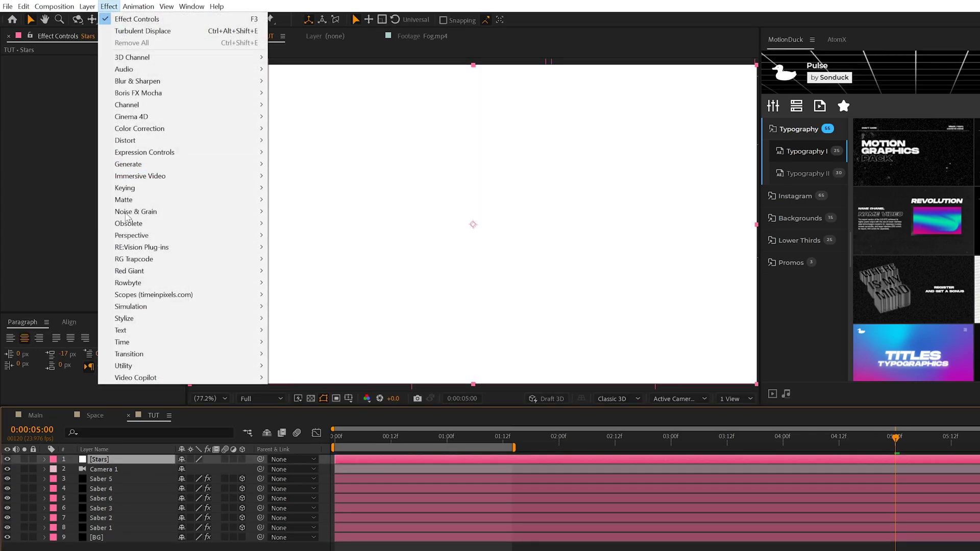
mouse_move(129, 307)
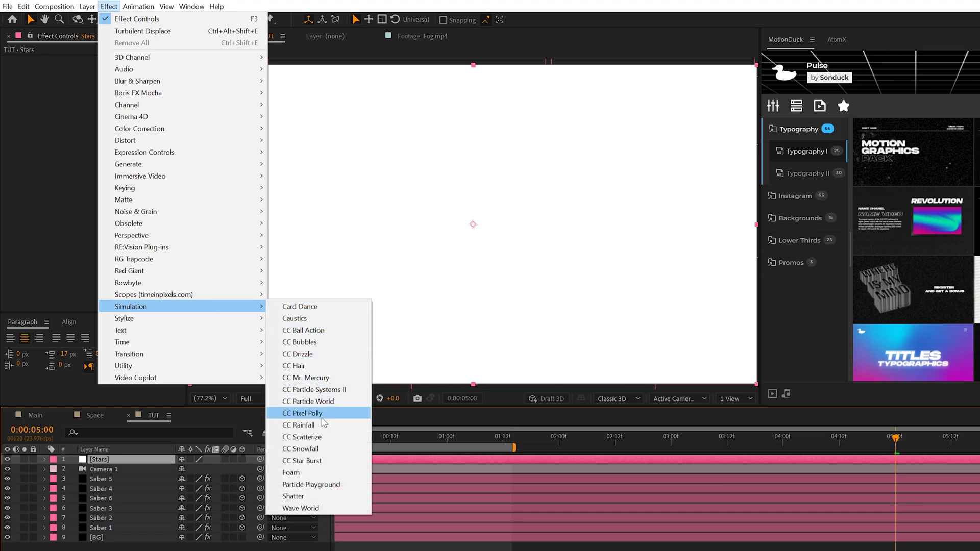
left_click(285, 462)
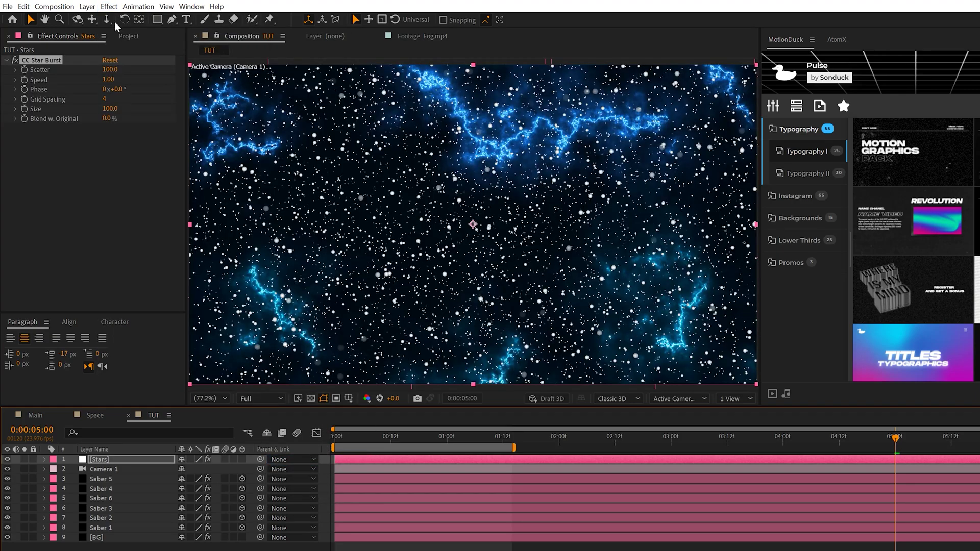
left_click(108, 69)
type("15")
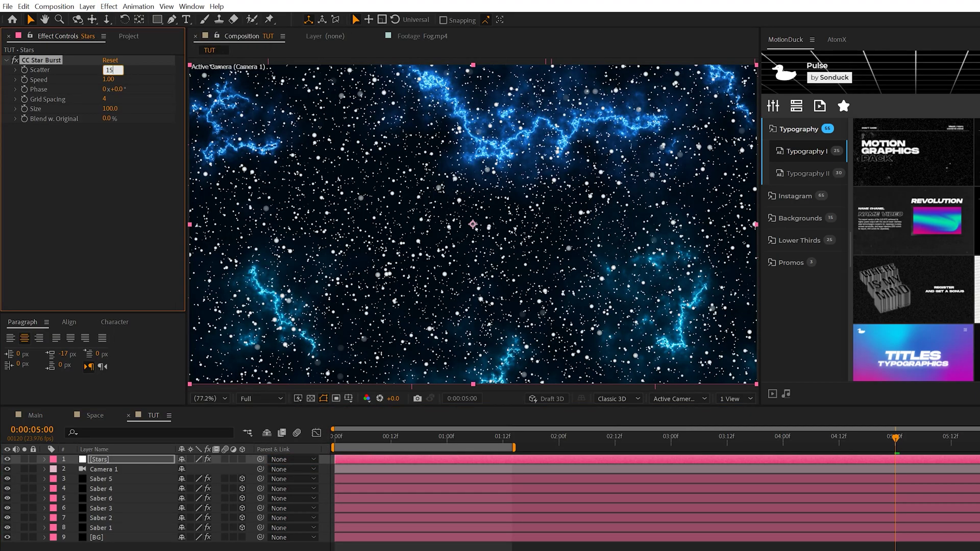
type("0")
key("Return")
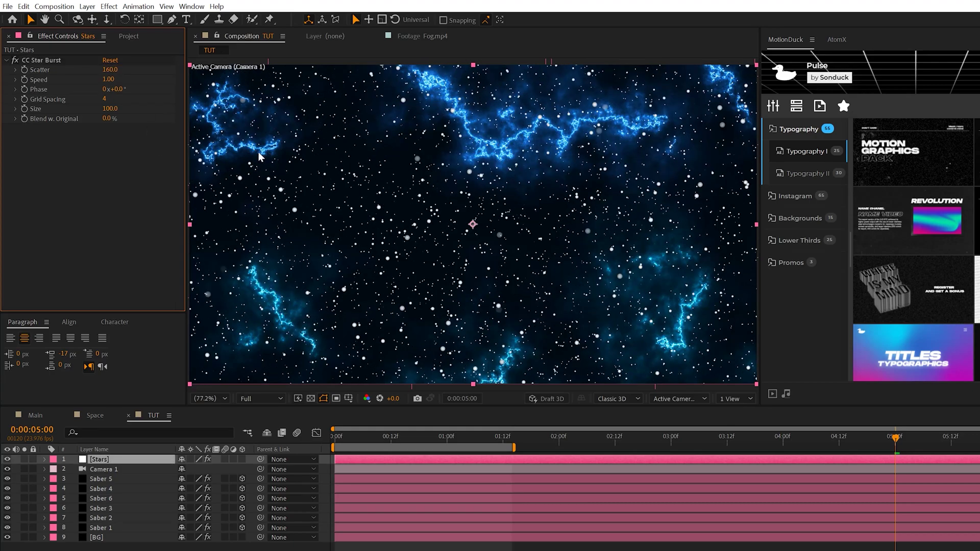
left_click(111, 109)
key("Return")
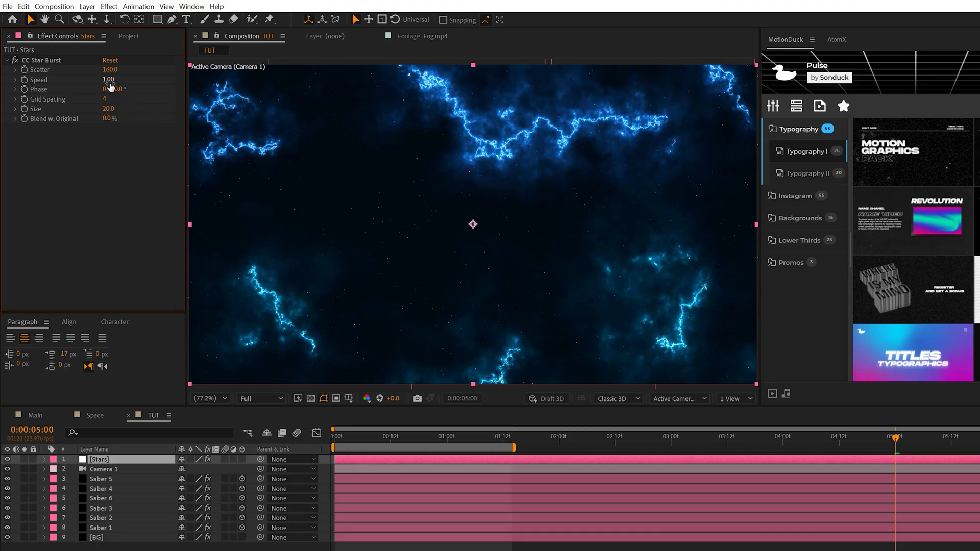
left_click(107, 79)
type(".05")
key("Return")
left_click(359, 440)
left_click_drag(363, 440, 406, 434)
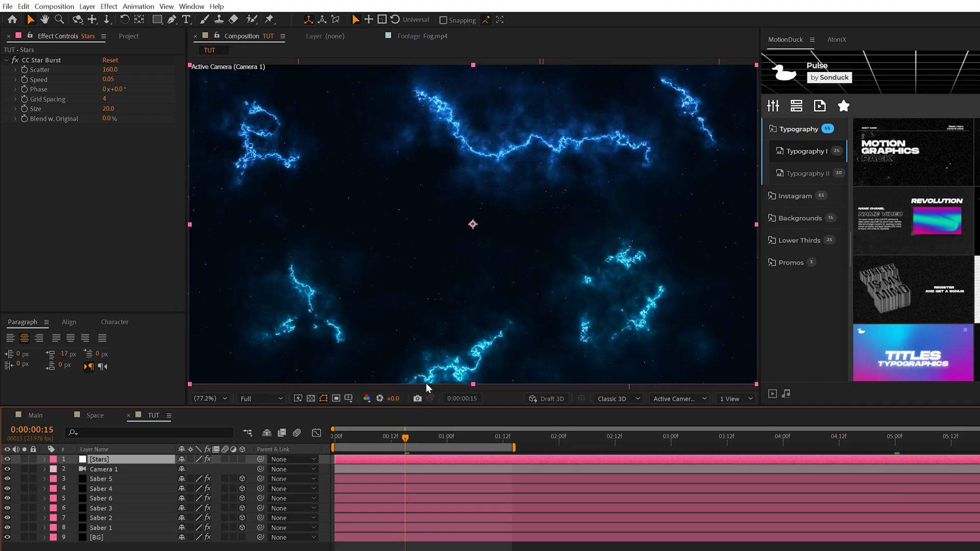
- Add Fog.mp4 to the TUT timeline just above BG, hide its guides, and preview
left_click(112, 418)
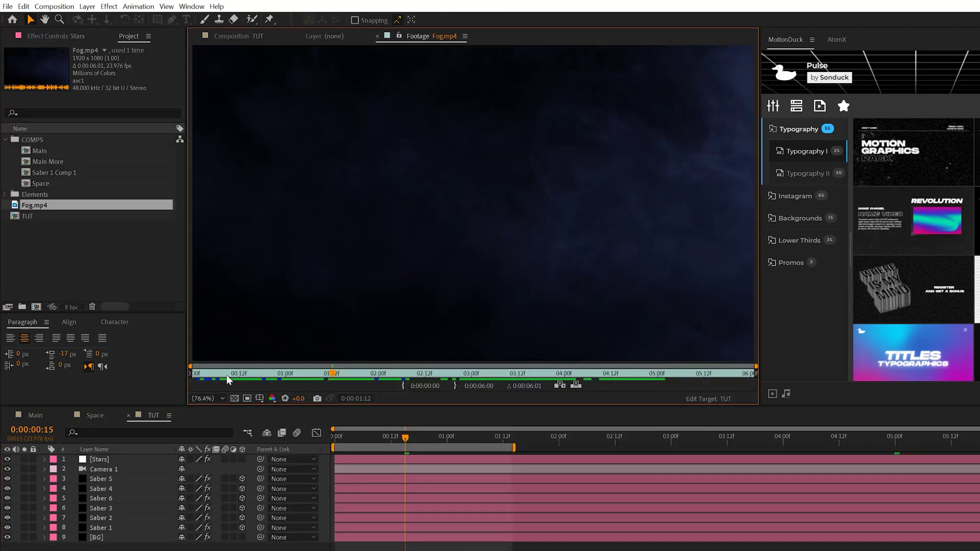
left_click_drag(227, 378, 558, 382)
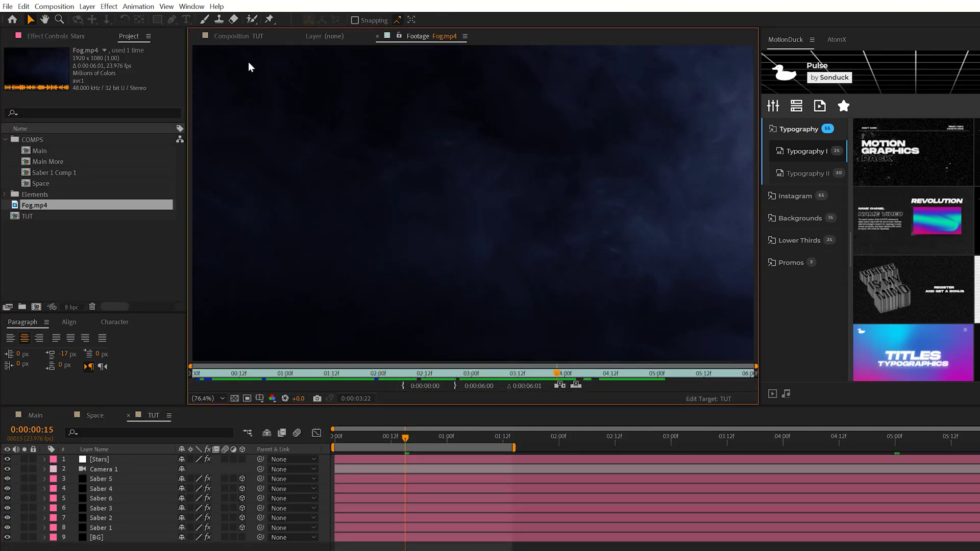
left_click(246, 36)
left_click_drag(31, 206, 105, 538)
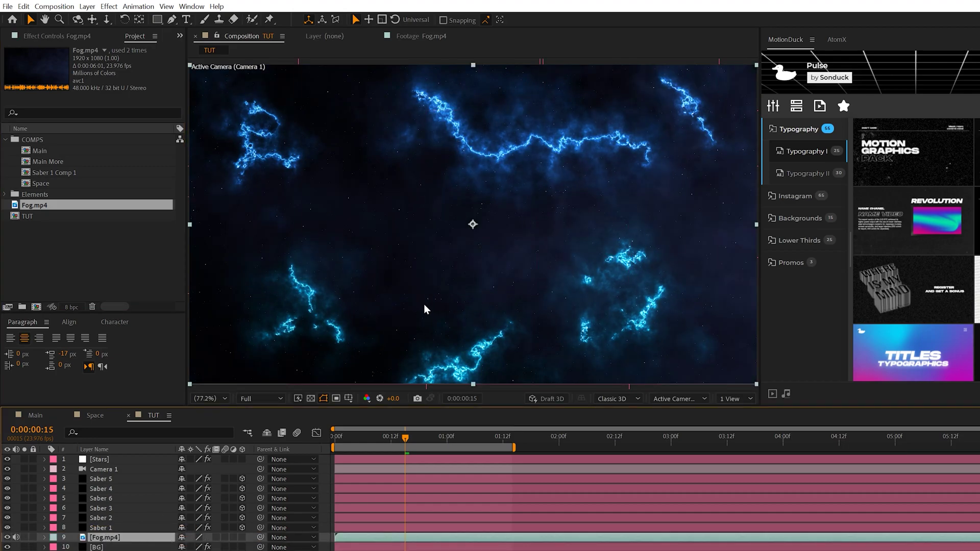
key("ctrl+shift+h")
key("space")
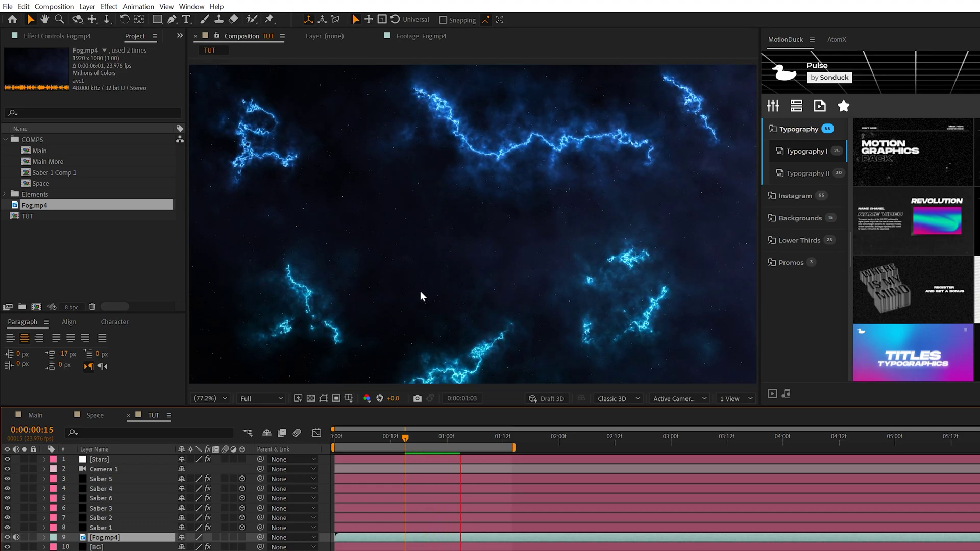
key("F3")
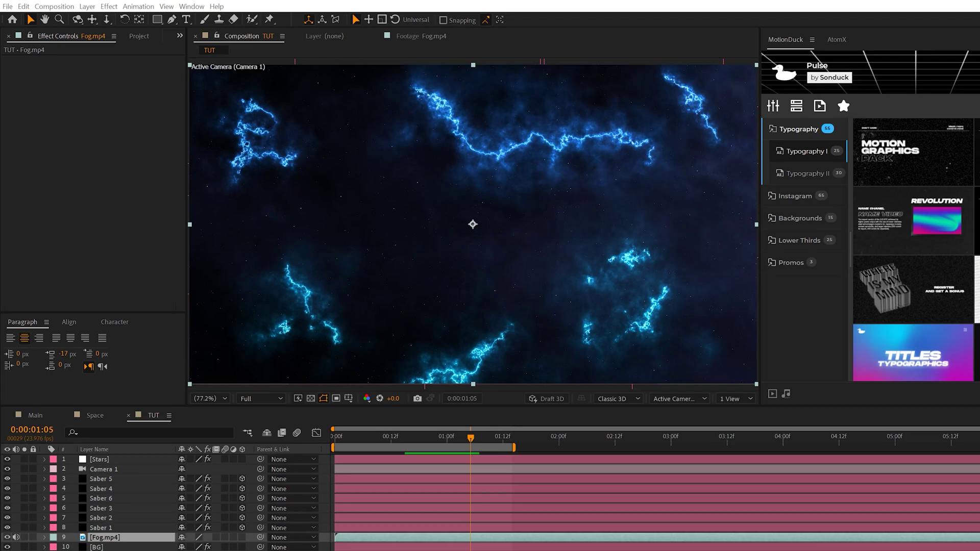
- Deselect all layers and add a new adjustment layer on top of the comp
key("F2")
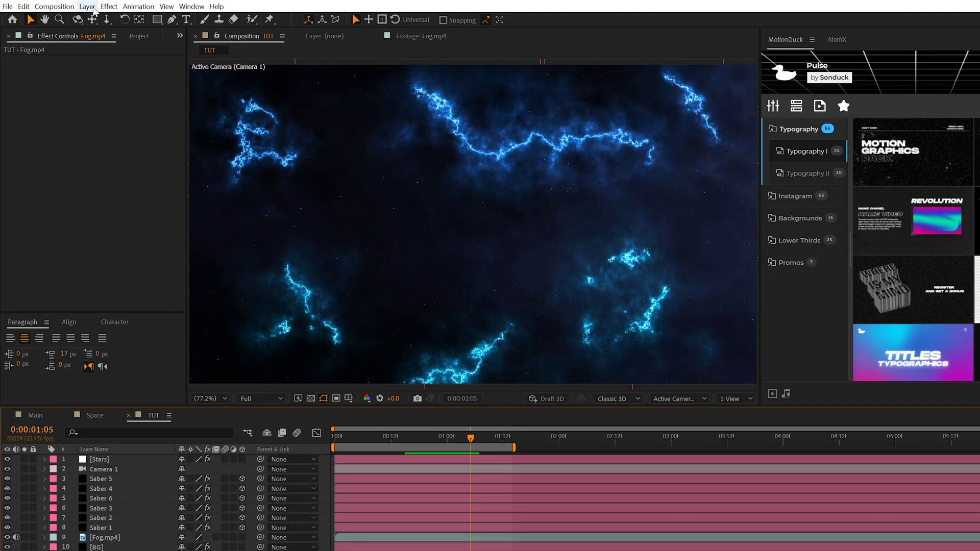
left_click(92, 9)
mouse_move(102, 19)
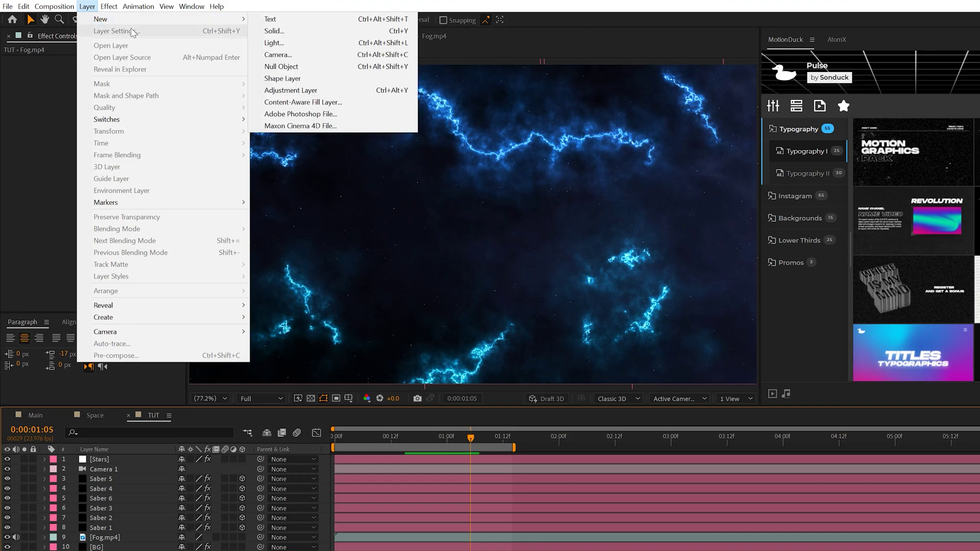
left_click(312, 82)
- Apply Noise to it with Amount of Noise at 12% and Use Color Noise unchecked
left_click(109, 6)
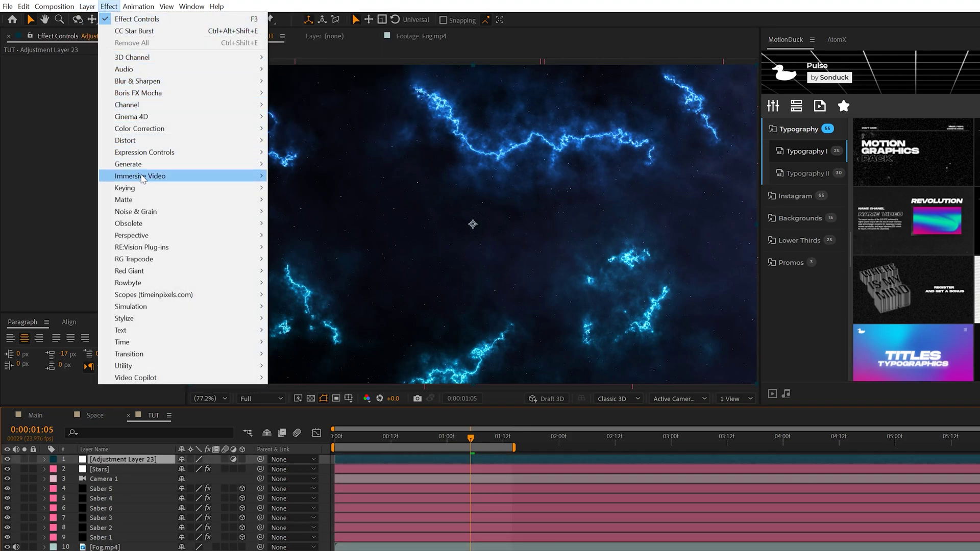
mouse_move(145, 211)
left_click(299, 283)
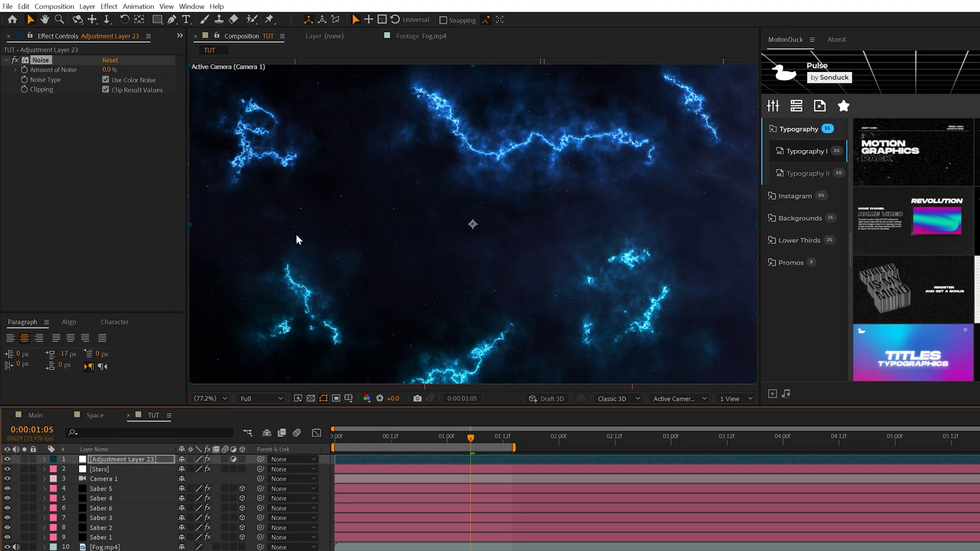
left_click(106, 69)
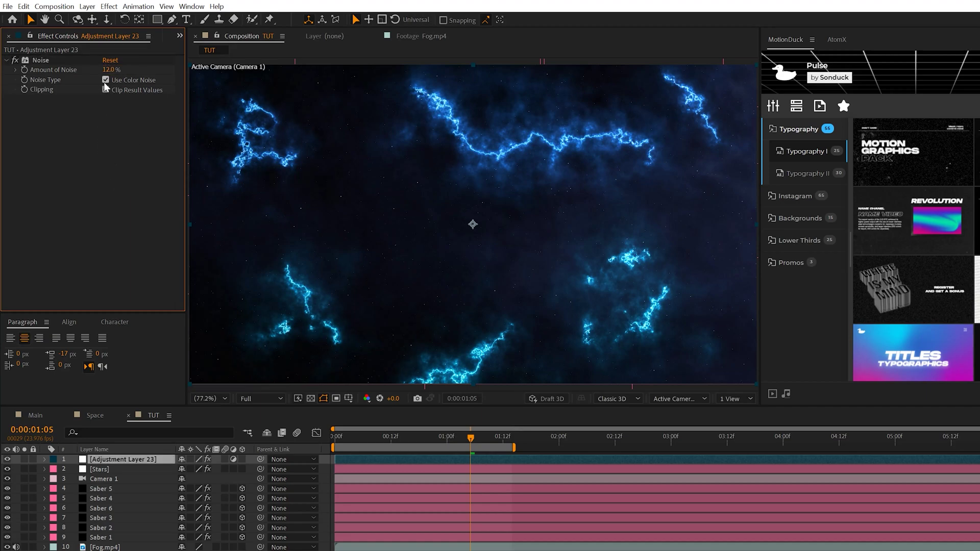
left_click(105, 80)
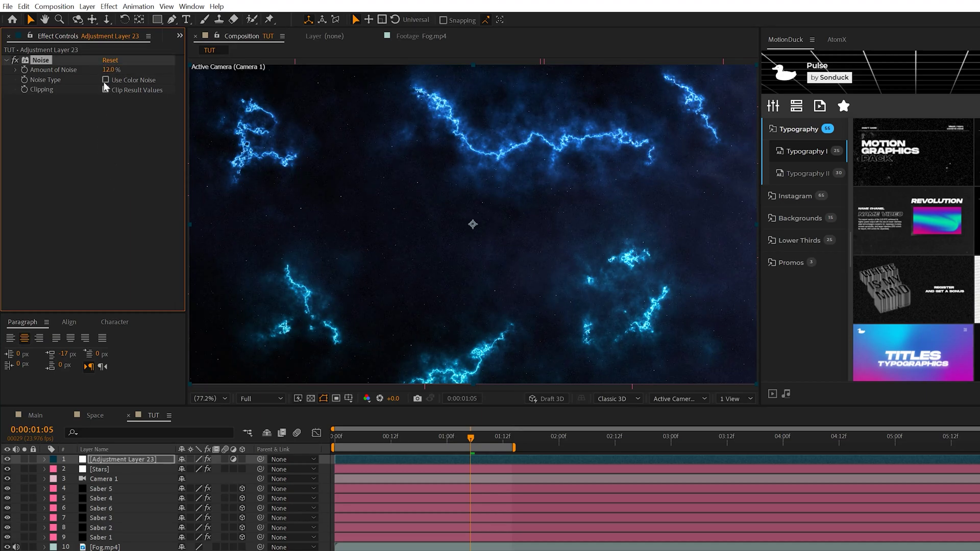
left_click(109, 6)
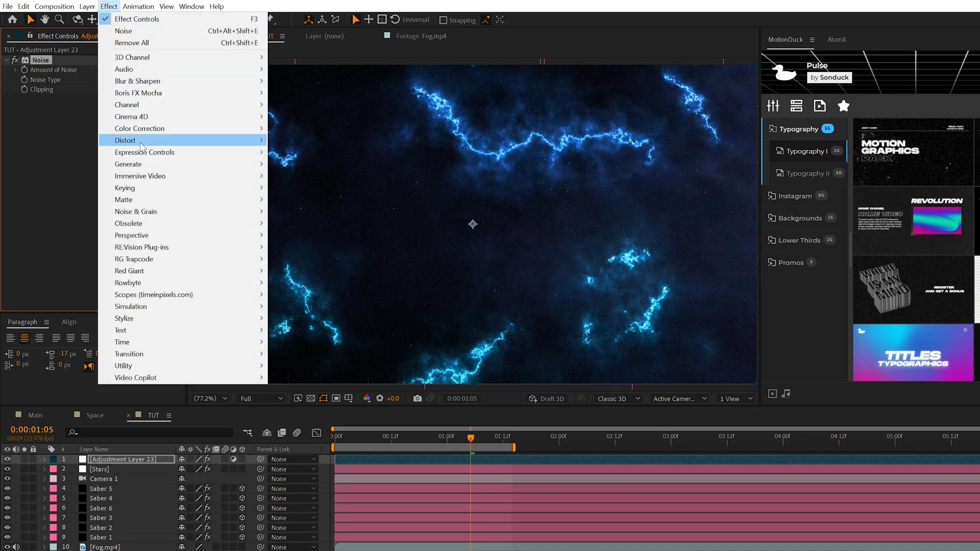
- Add Optics Compensation with Field Of View 30 and Reverse Lens Distortion on, then select all layers
mouse_move(142, 144)
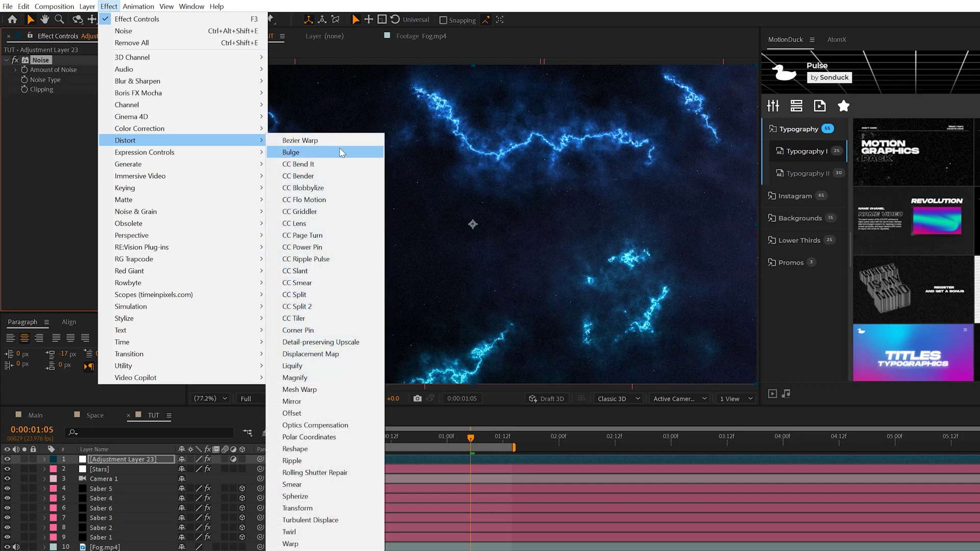
left_click(354, 426)
left_click(108, 109)
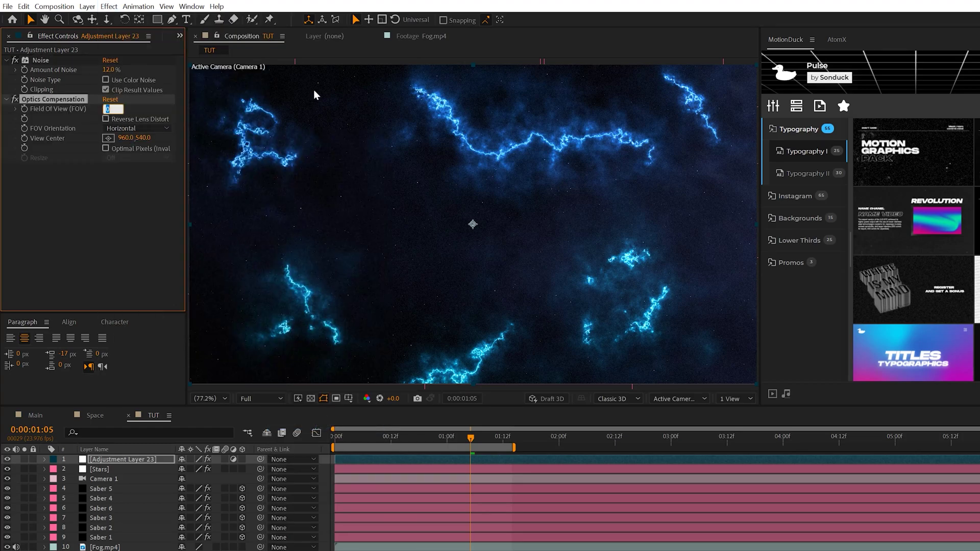
type("30")
key("Return")
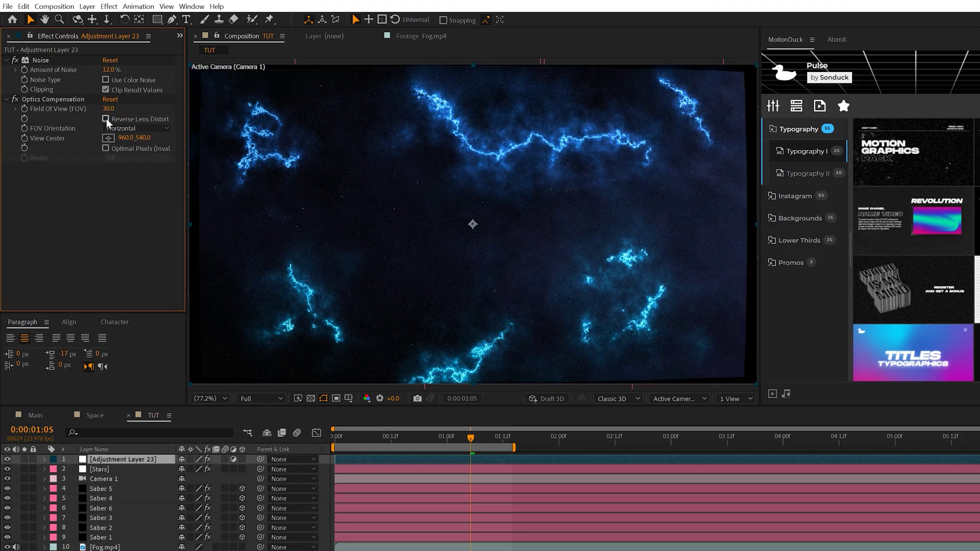
left_click(109, 118)
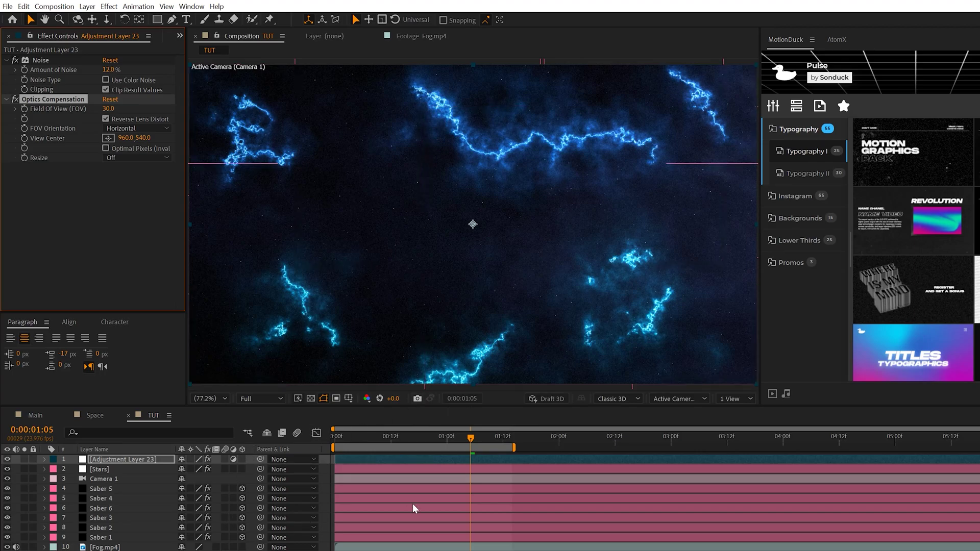
key("ctrl+a")
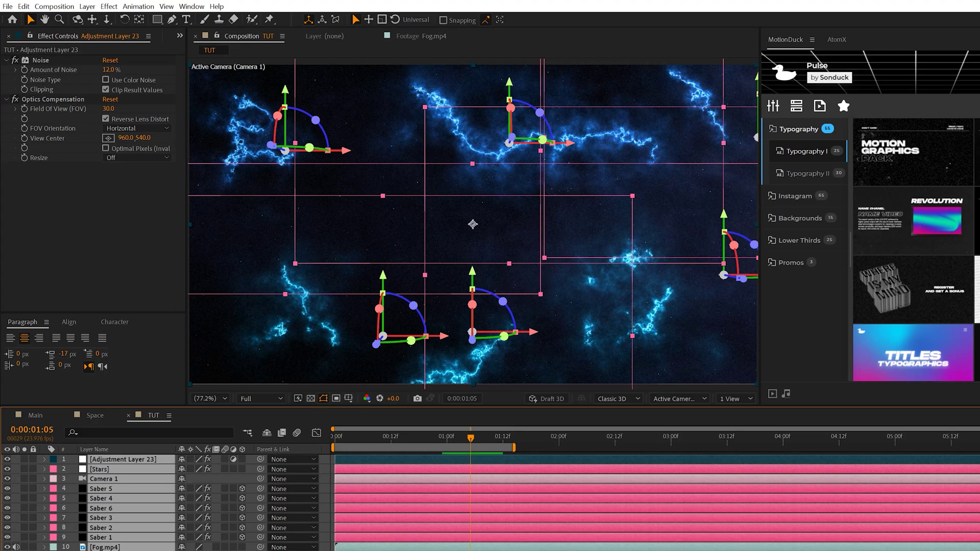
- Pre-compose all layers into a new composition named 'All'
left_click(86, 6)
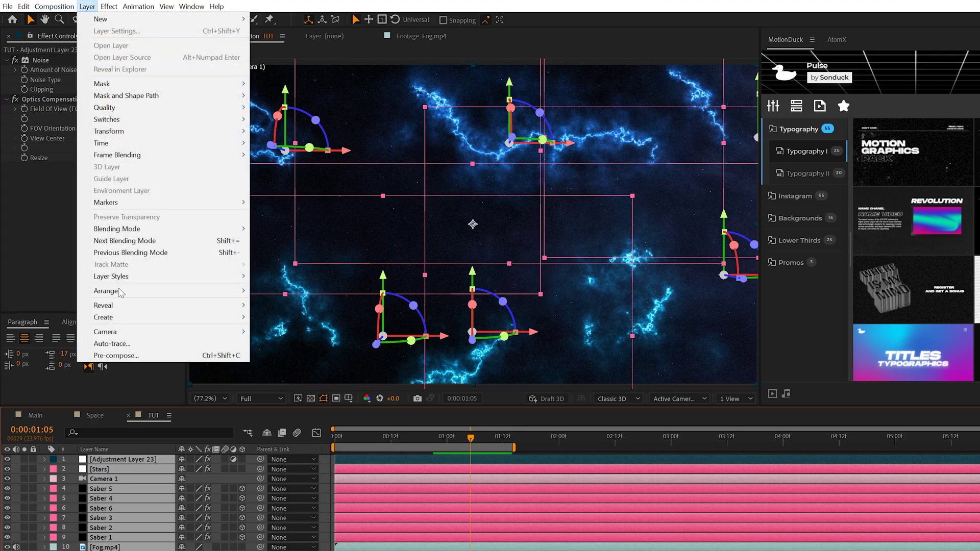
left_click(129, 358)
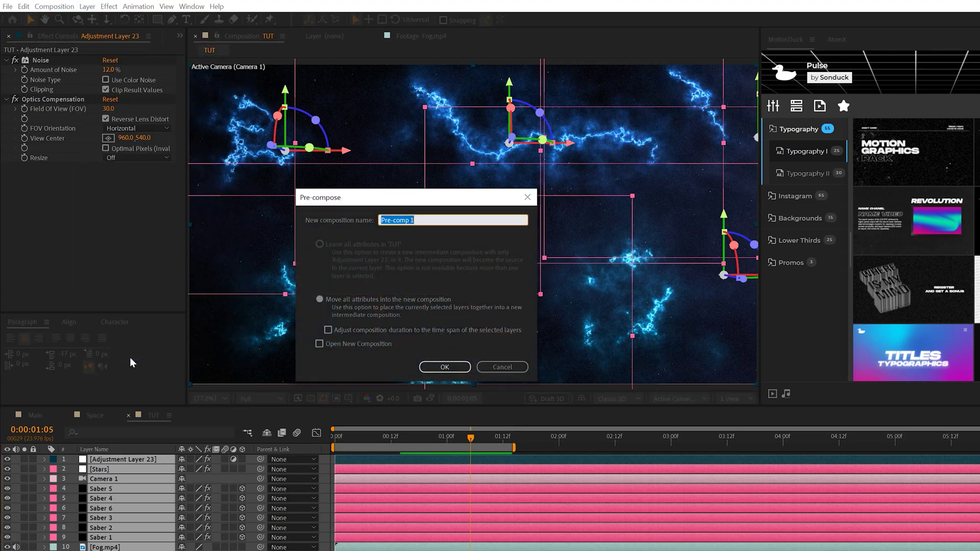
type("All")
key("Return")
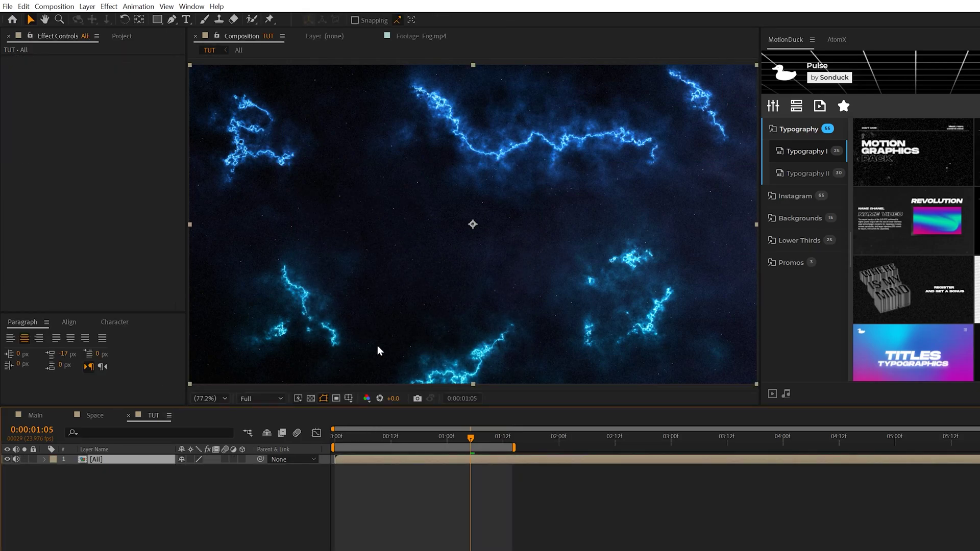
- Apply Shift Channels to the All layer, turning Green and Blue fully off to keep red
left_click(109, 7)
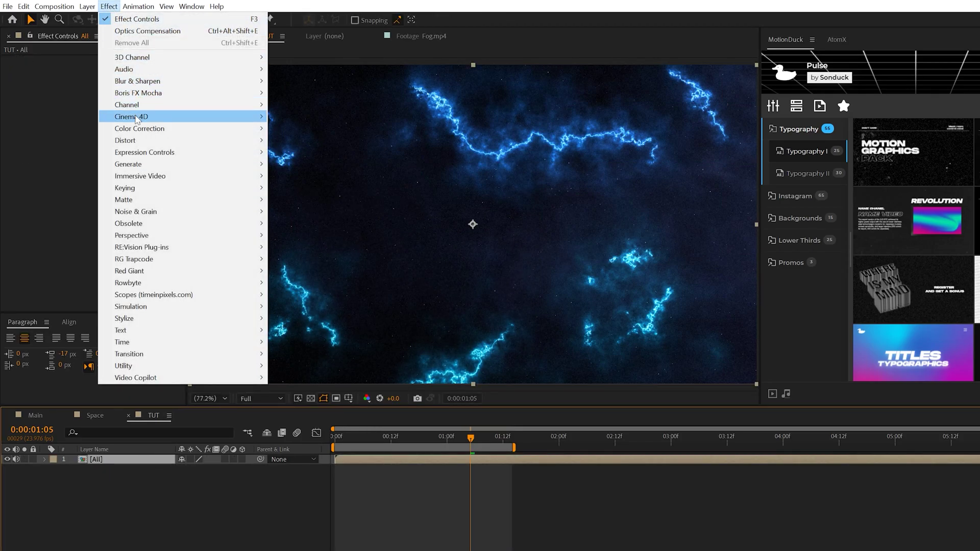
mouse_move(136, 105)
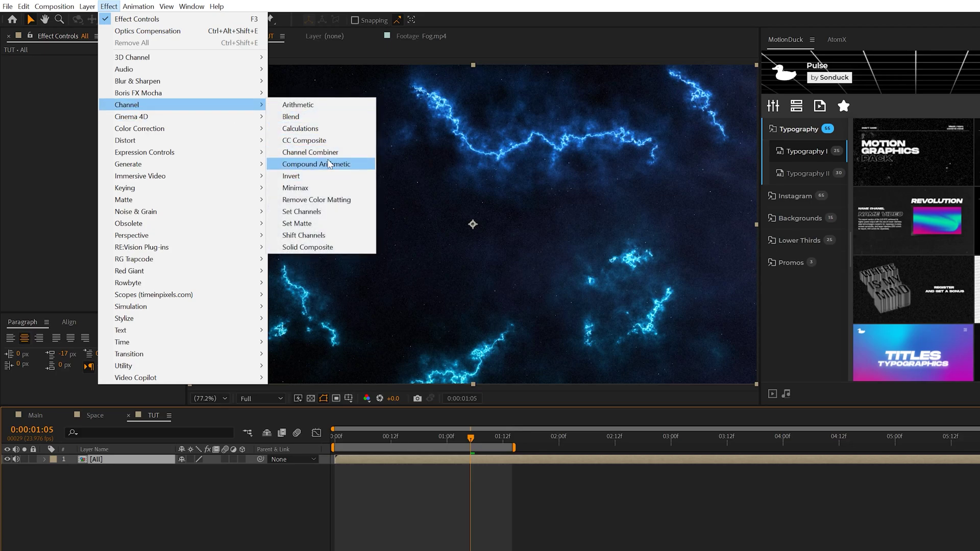
left_click(304, 236)
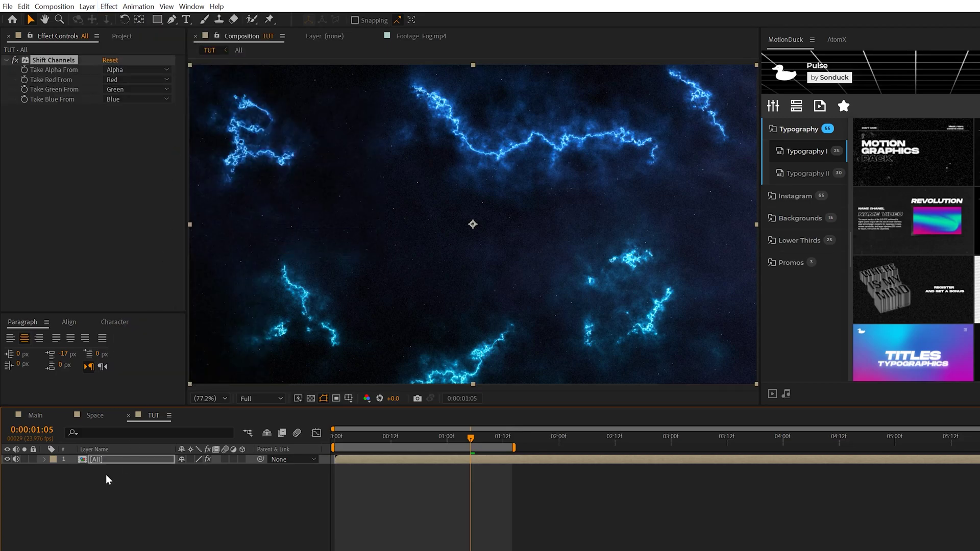
left_click(101, 461)
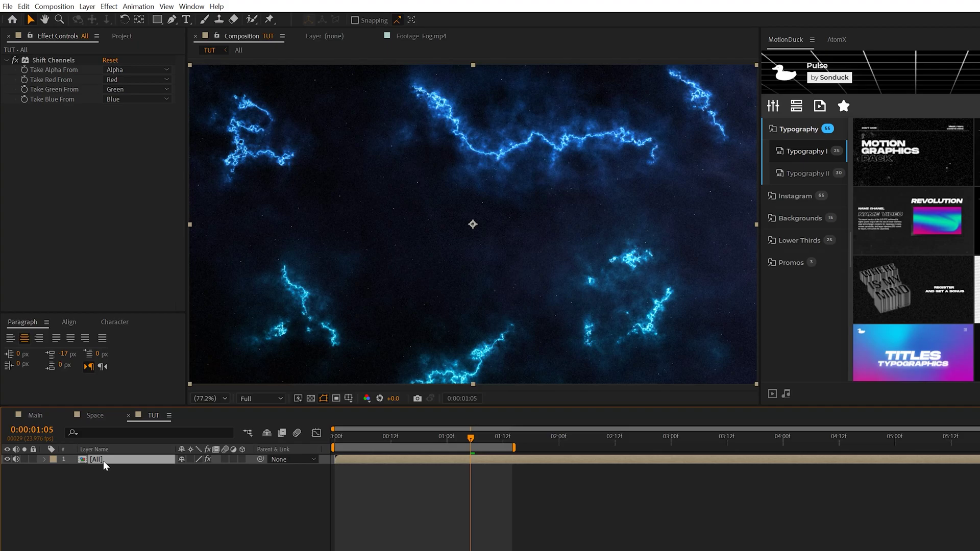
left_click(116, 90)
left_click(130, 208)
left_click(117, 100)
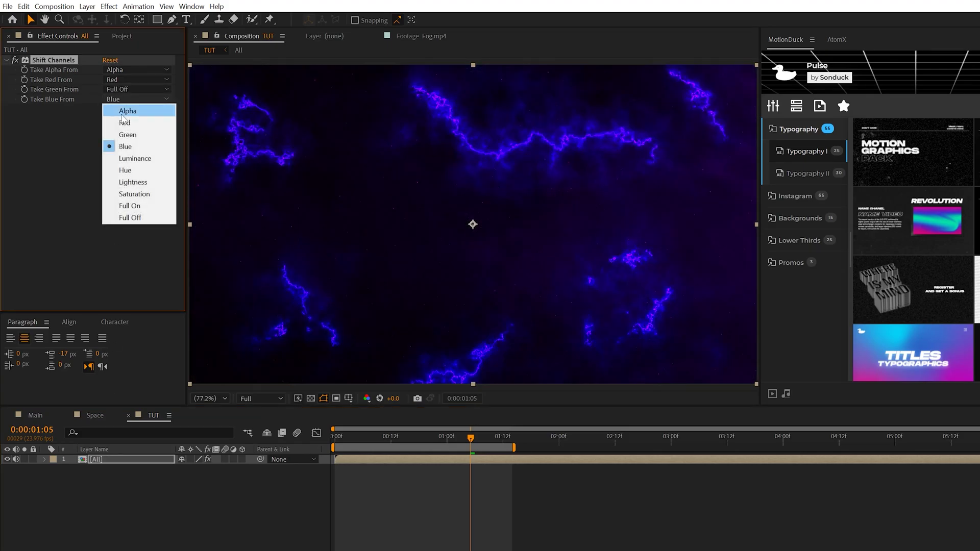
left_click(130, 218)
- Duplicate it and make the copy green-only: Red Full Off, Green from Green
key("ctrl+d")
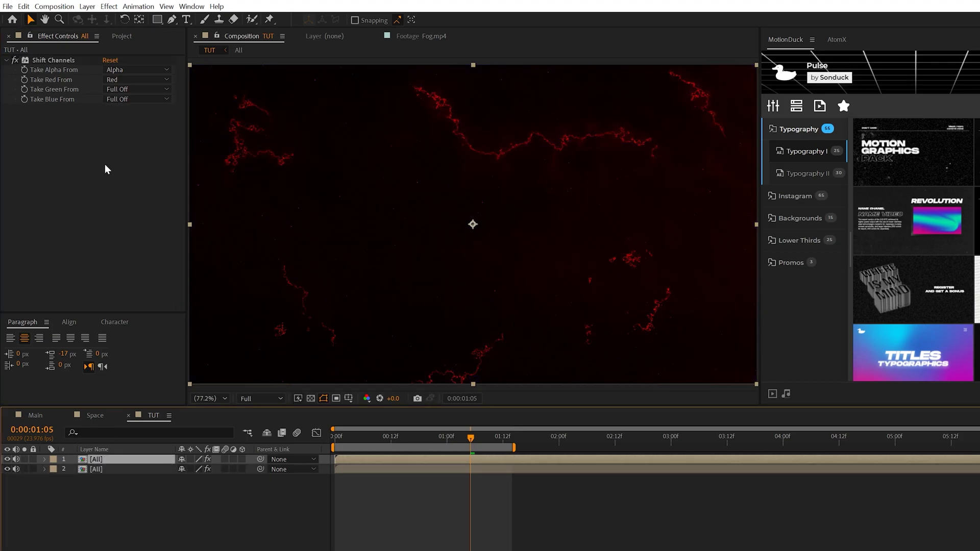
left_click(121, 79)
left_click(130, 198)
left_click(121, 91)
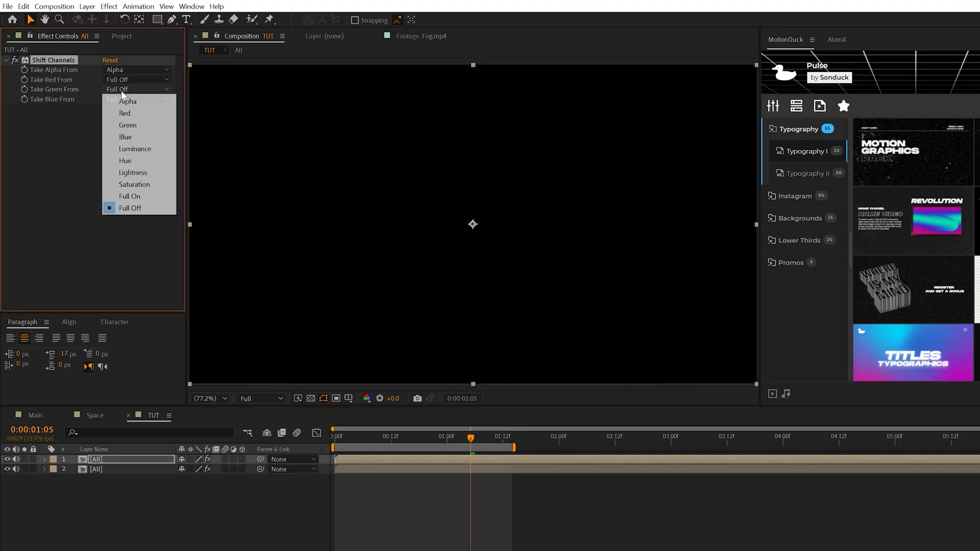
left_click(121, 125)
- Duplicate again for a blue-only copy: Green Full Off, Blue from Blue; select layers 1 and 2
key("ctrl+d")
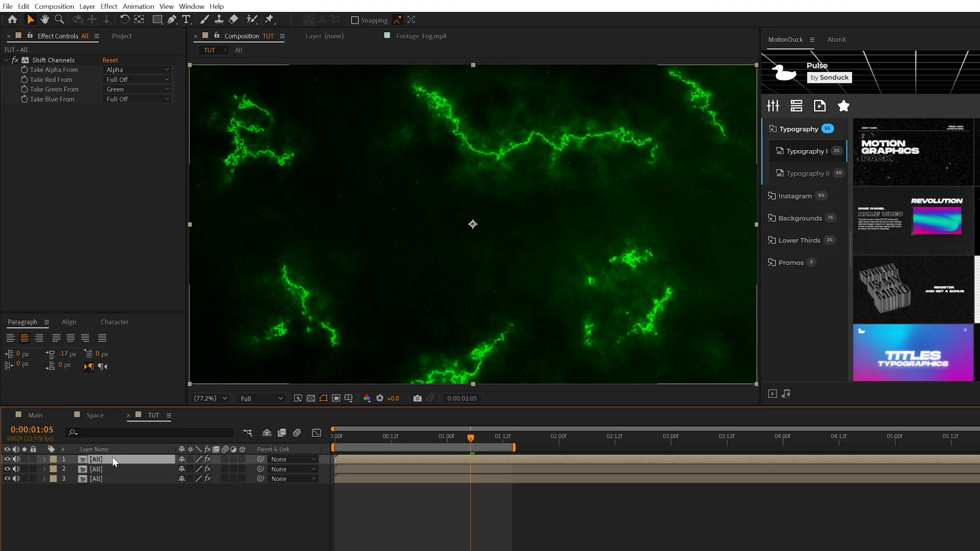
left_click(119, 90)
left_click(124, 209)
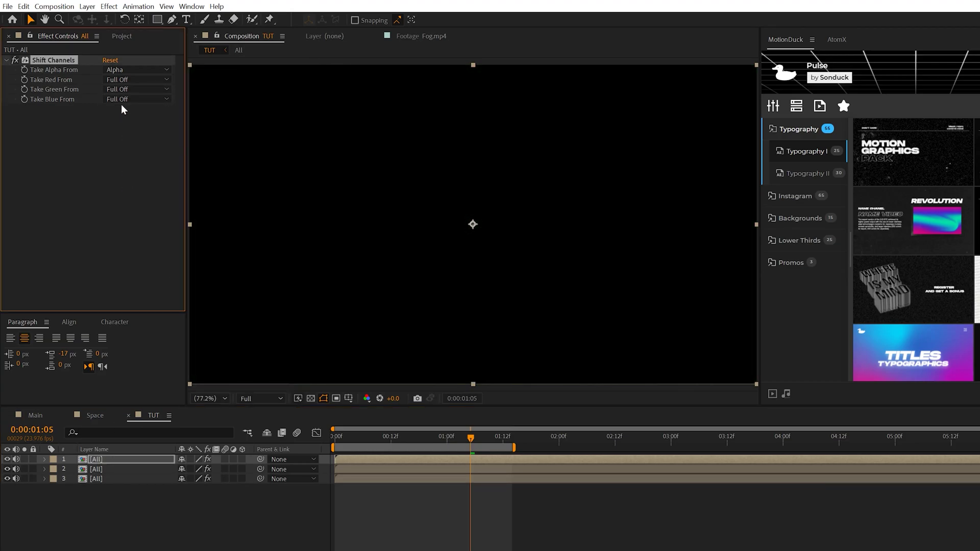
left_click(121, 98)
left_click(127, 147)
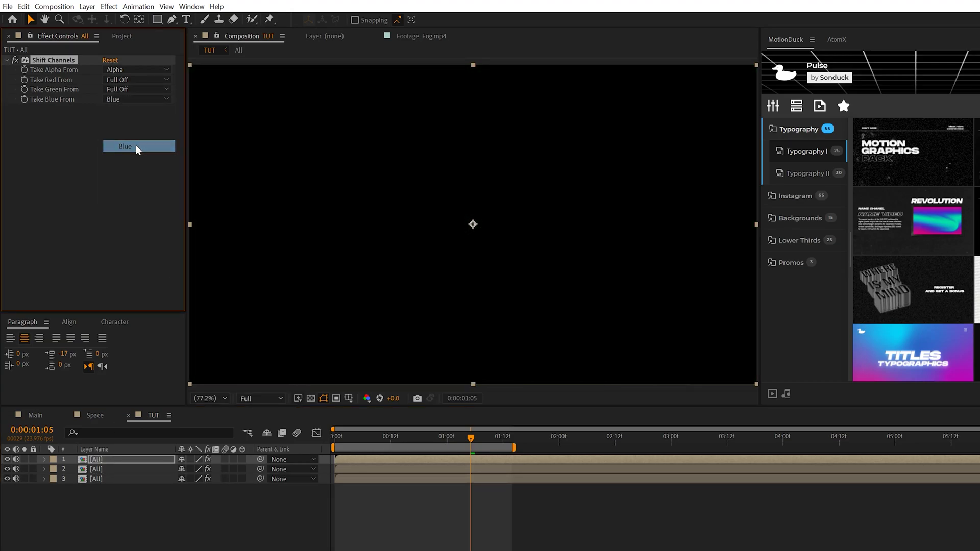
left_click(94, 458)
left_click(94, 469, "shift")
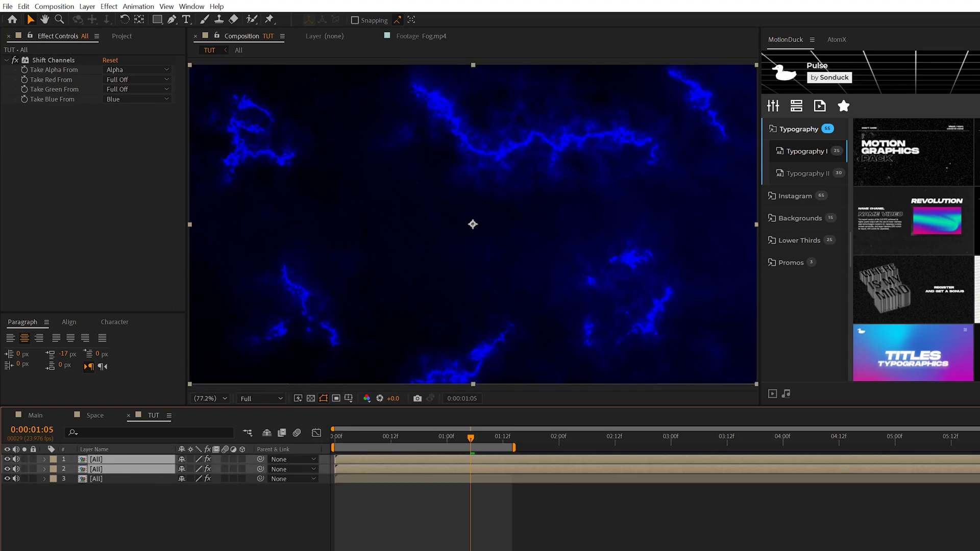
- Set the blending mode of layers 1 and 2 to Screen
key("F4")
left_click(187, 462)
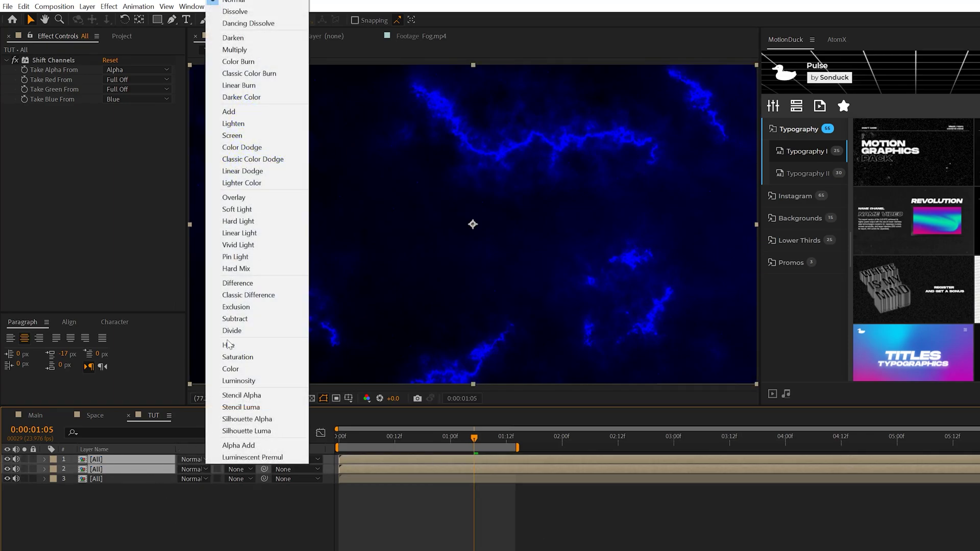
left_click(230, 135)
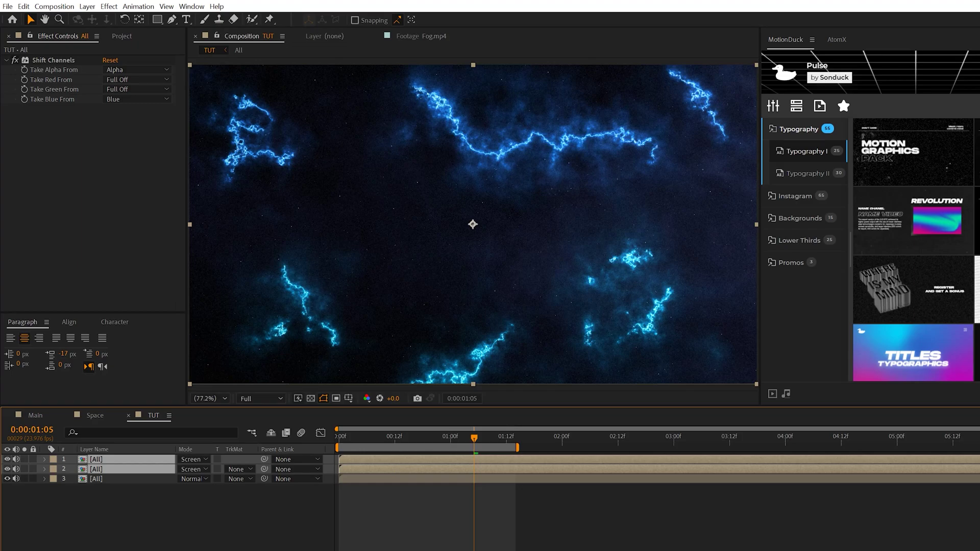
- Nudge layer 2's Position X slightly to offset it
key("F2")
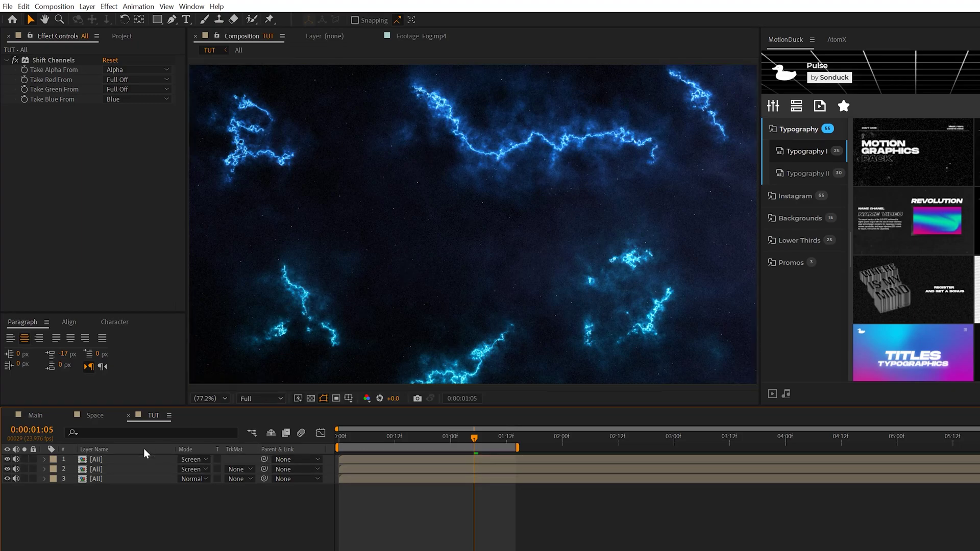
left_click(95, 469)
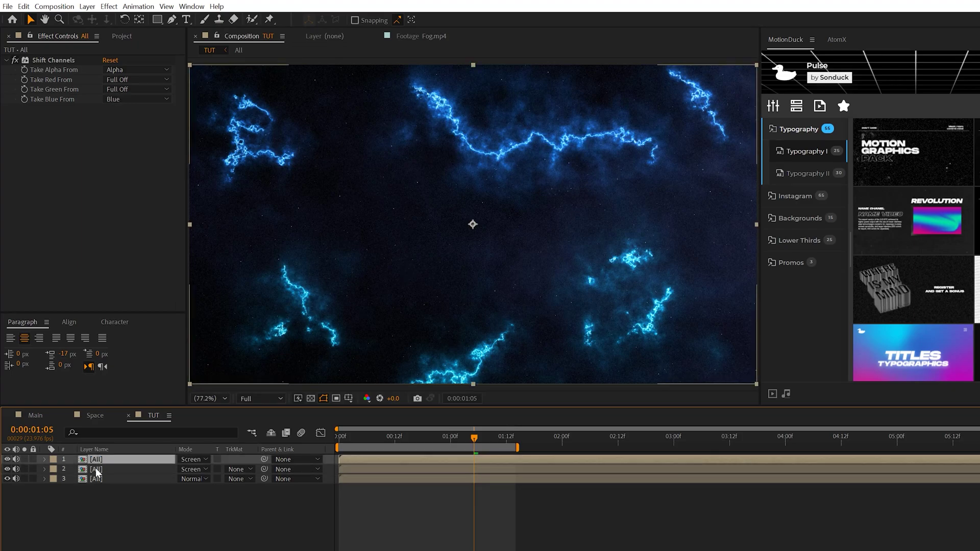
key("p")
left_click_drag(186, 479, 191, 480)
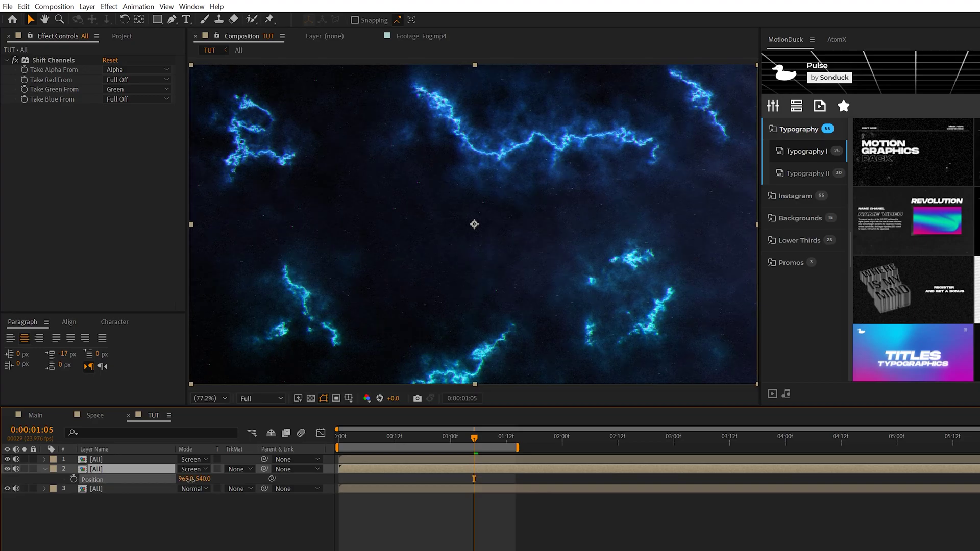
key("Return")
key("period")
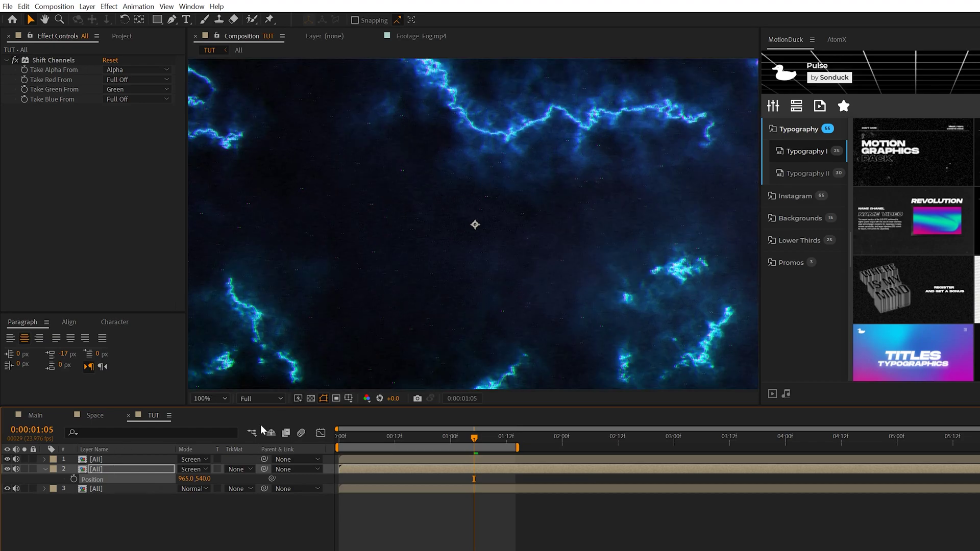
left_click_drag(181, 479, 178, 476)
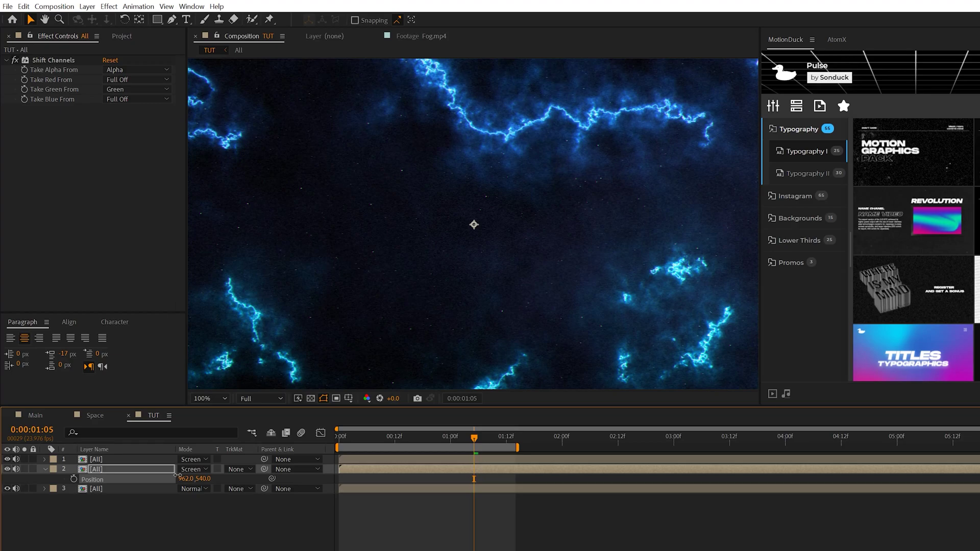
- Offset layer 1's Position X to about 955
left_click(125, 460)
key("p")
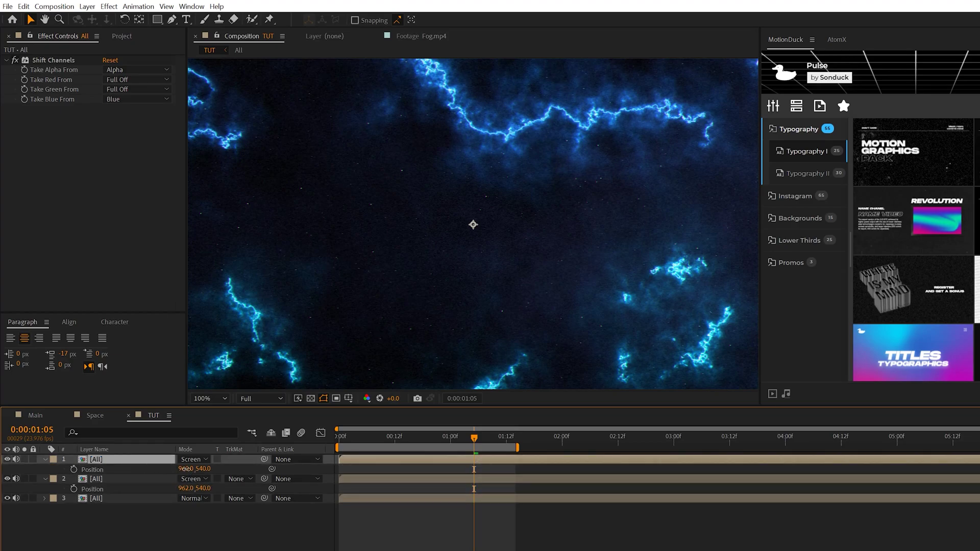
left_click_drag(186, 469, 182, 469)
key("F2")
- Add the expression wiggle(.5,2) to layer 2's Position and preview it
left_click(105, 480)
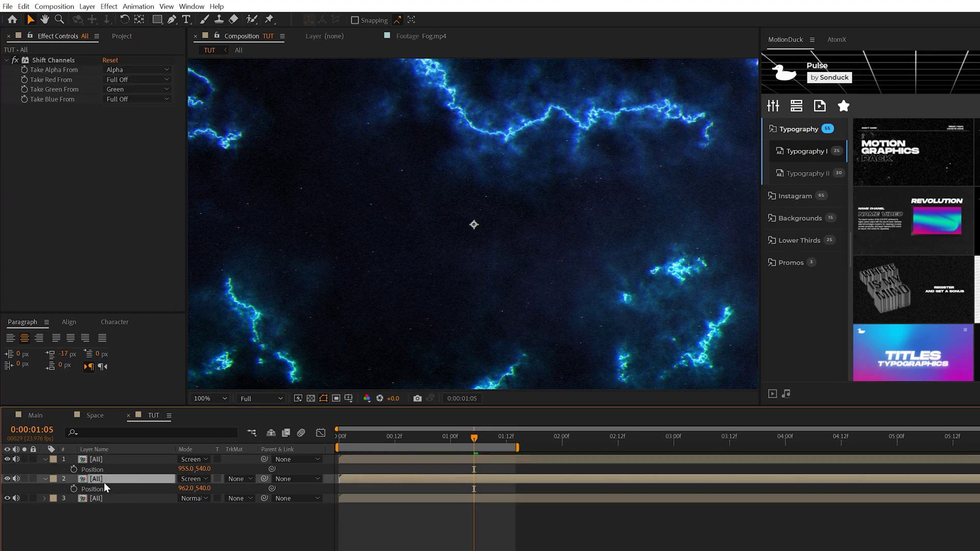
left_click(73, 489, "alt")
type("wiggl")
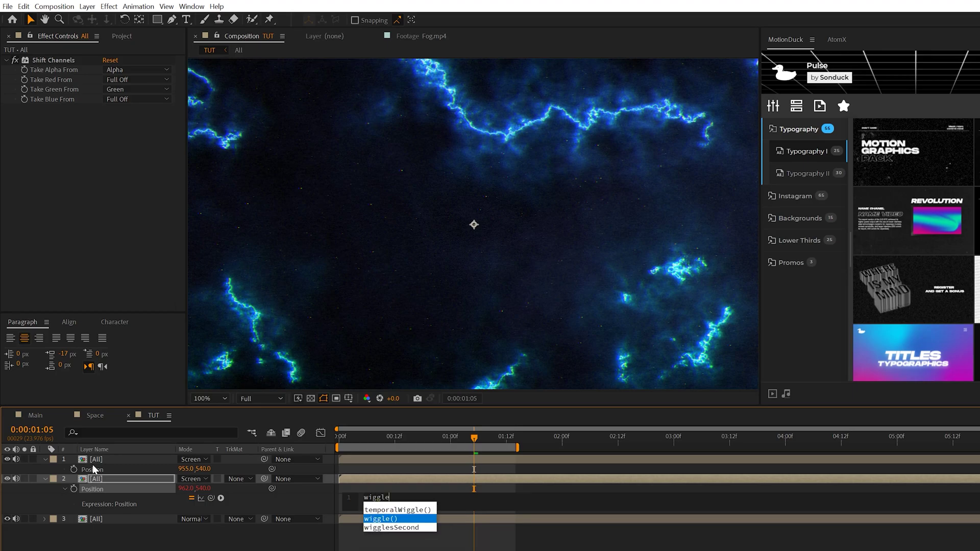
type("e")
key("Return")
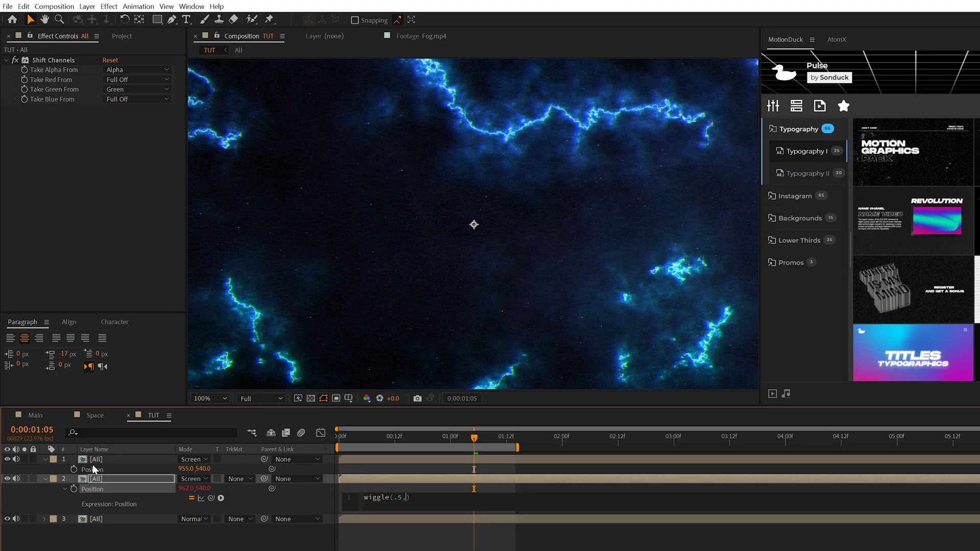
key("ctrl+a")
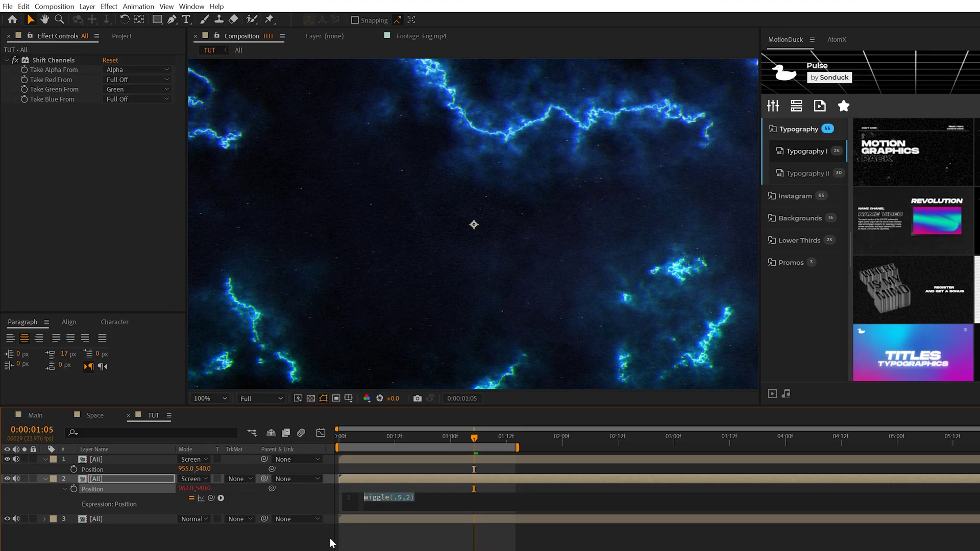
left_click(440, 433)
mouse_move(441, 433)
left_mouse_down()
mouse_move(402, 437)
mouse_move(426, 441)
left_mouse_up()
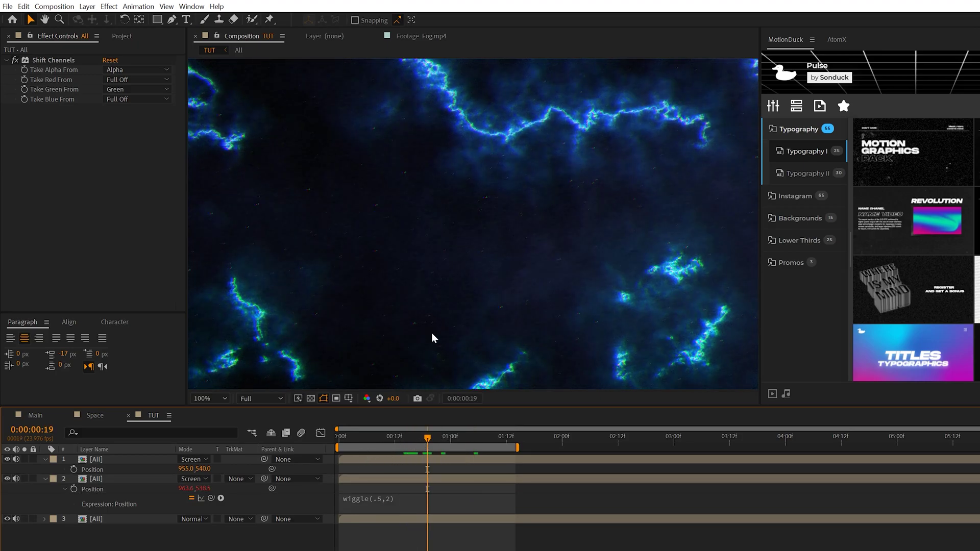
key("comma")
key("ctrl+grave")
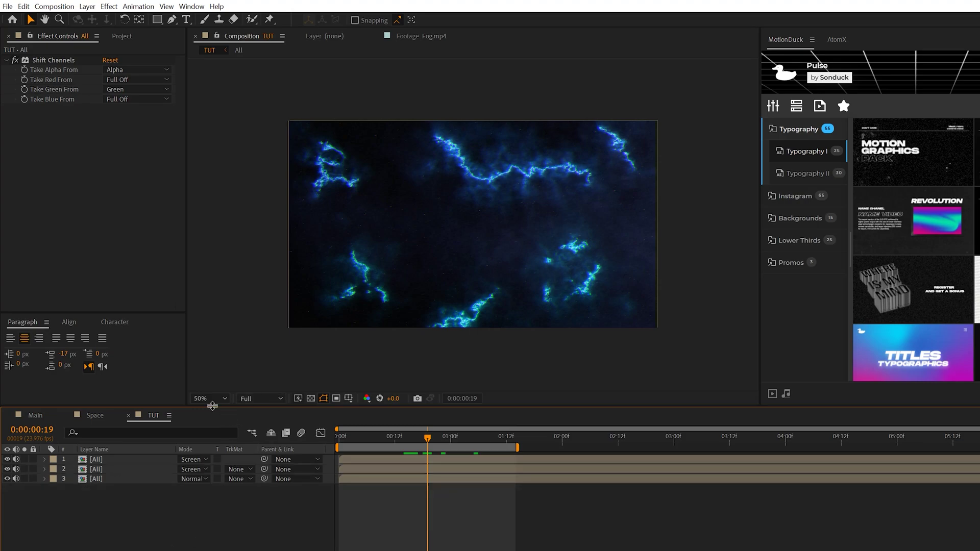
- Add a new adjustment layer with CC Lens at Size 460
key("shift+slash")
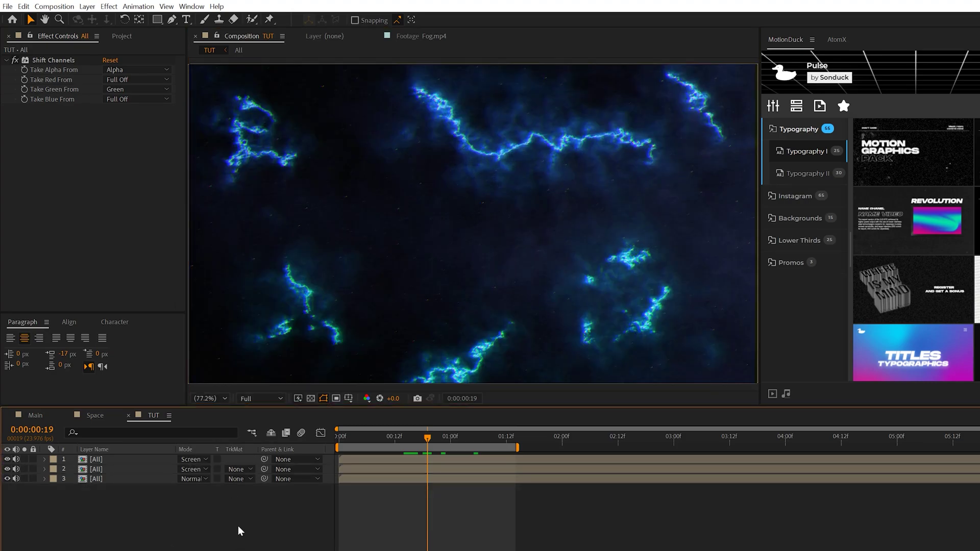
key("ctrl+alt+y")
left_click(106, 6)
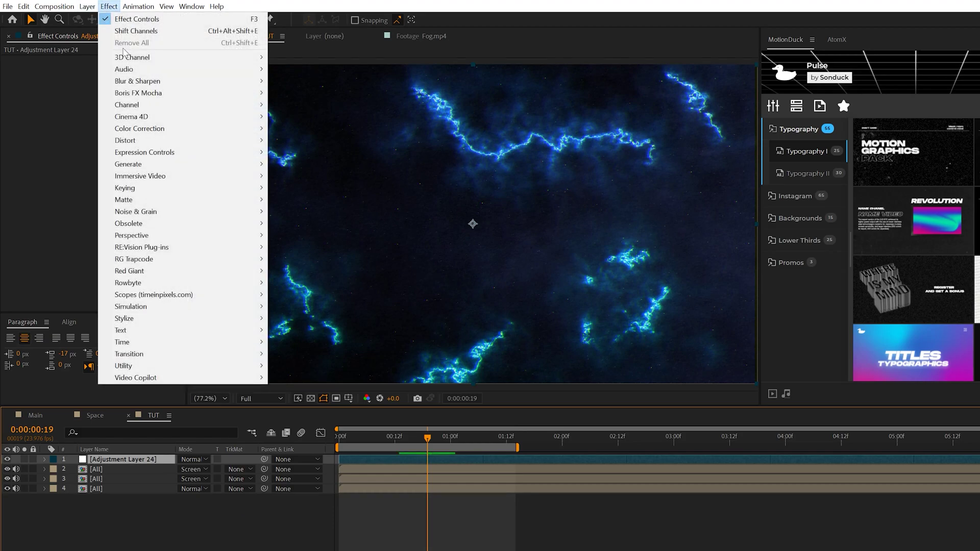
mouse_move(166, 142)
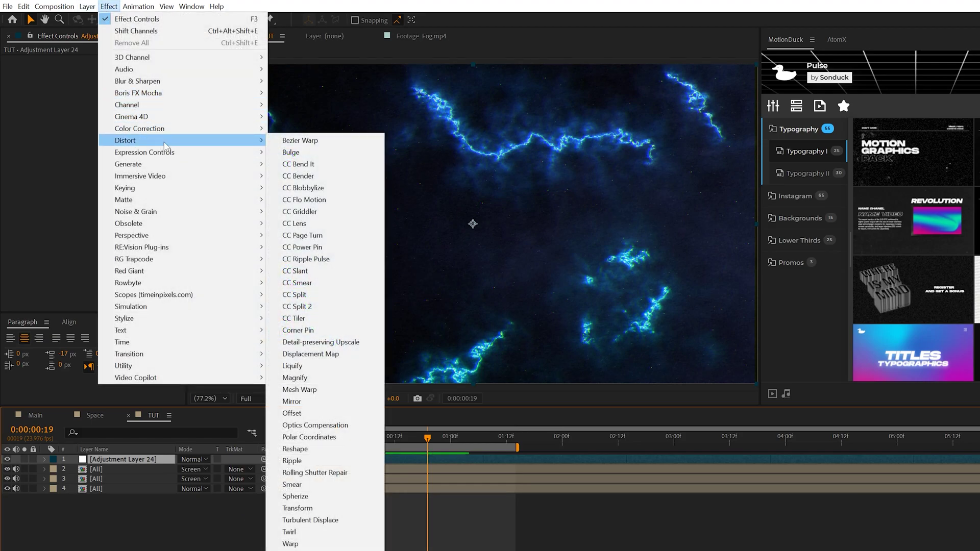
left_click(339, 224)
left_click(110, 80)
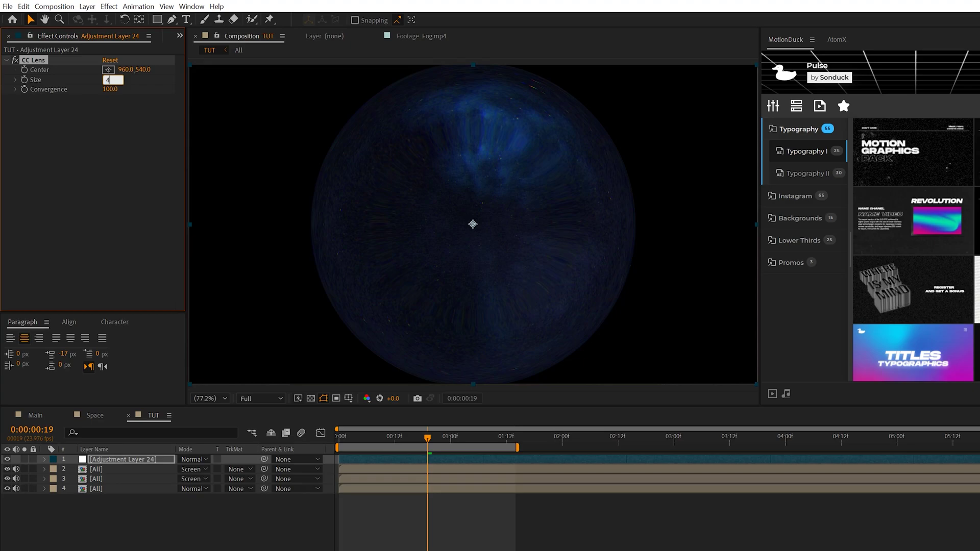
left_click(87, 171)
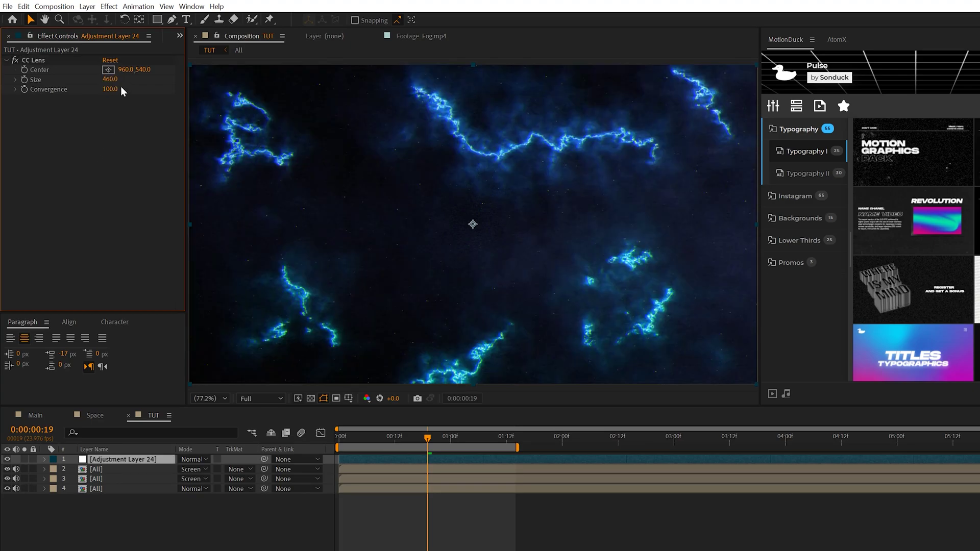
- Keyframe the lens Center at the left edge at 0s and the right edge at 5s
left_click(108, 70)
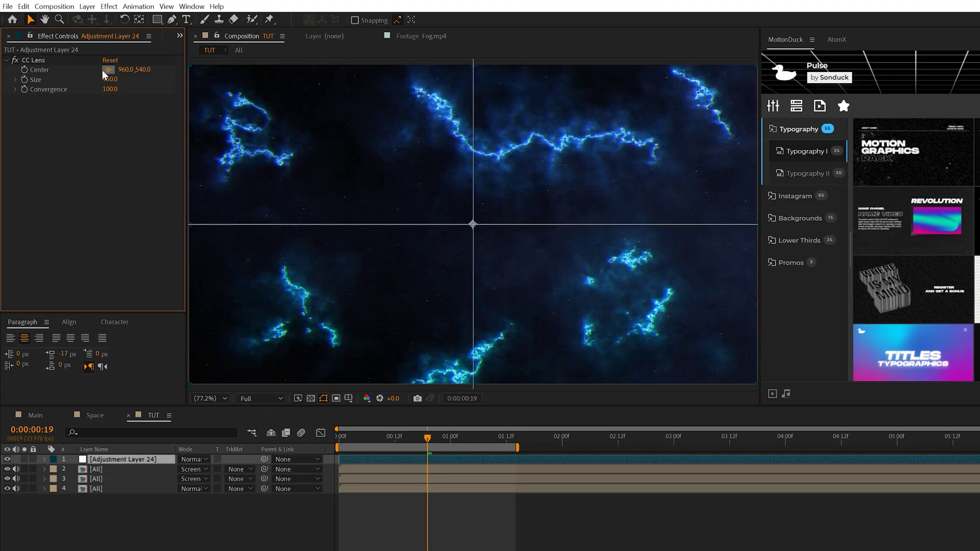
left_click(236, 220)
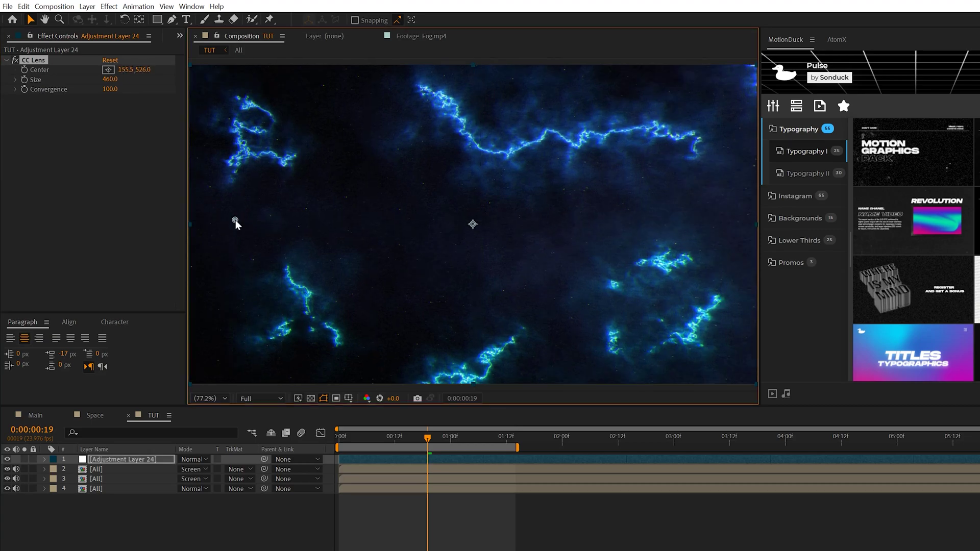
left_click(340, 437)
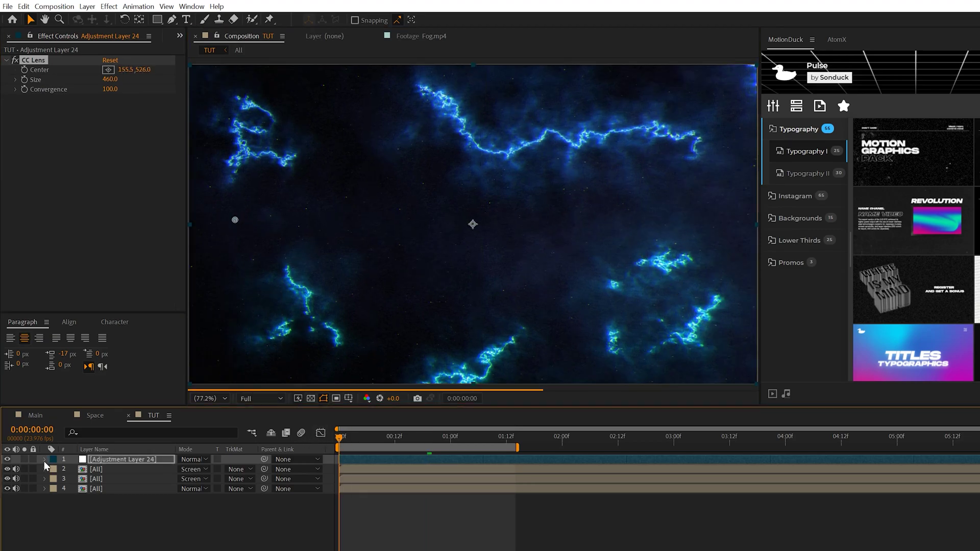
left_click(23, 73)
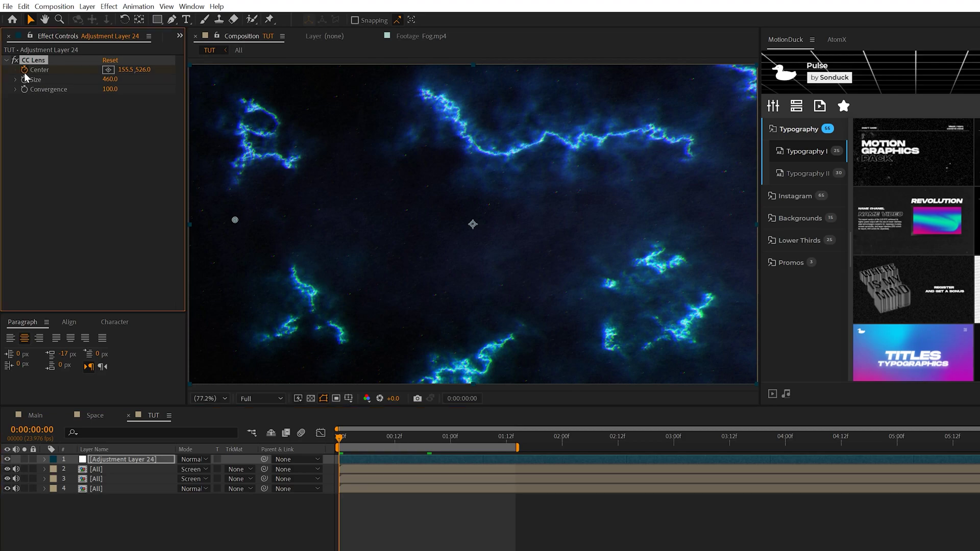
left_click(898, 439)
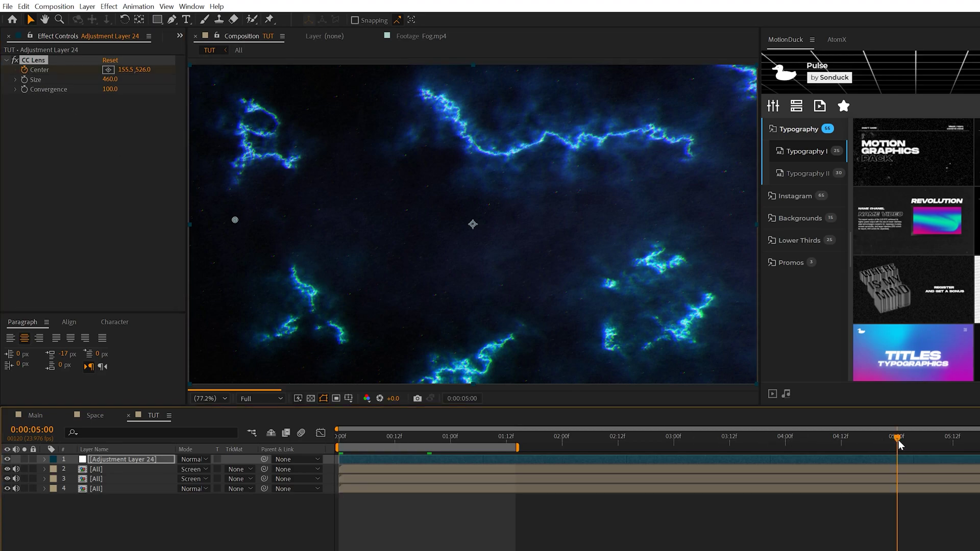
left_click_drag(237, 225, 759, 222)
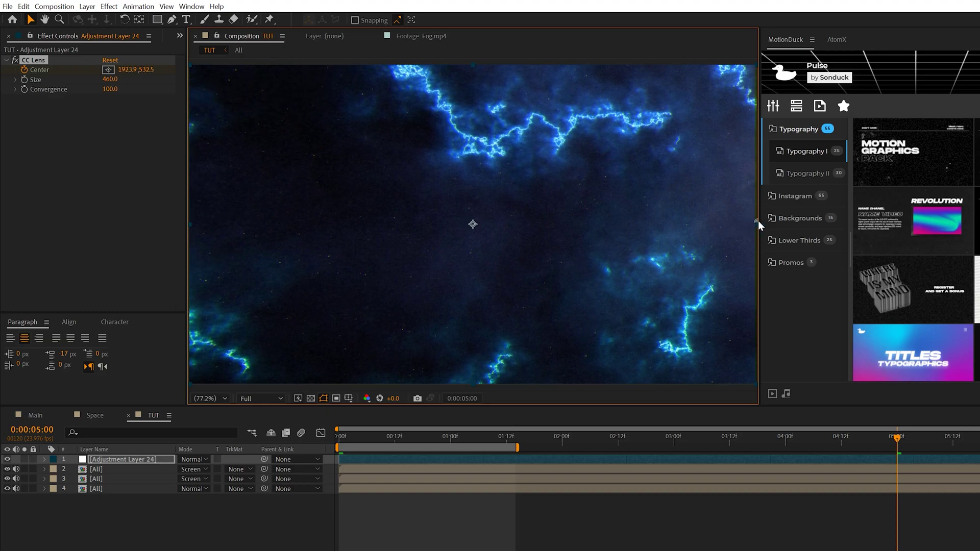